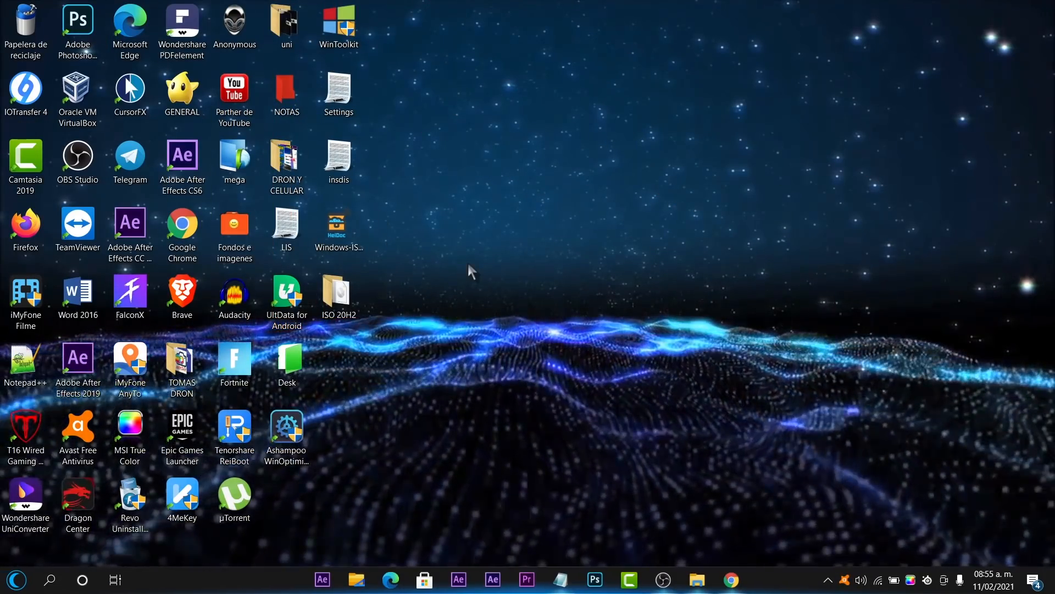
Open the Windows ISO Downloader and confirm the Windows 10 Home/Pro edition of Version 20H2 (October 2020 Update).
left_click(351, 228)
double_click(351, 228)
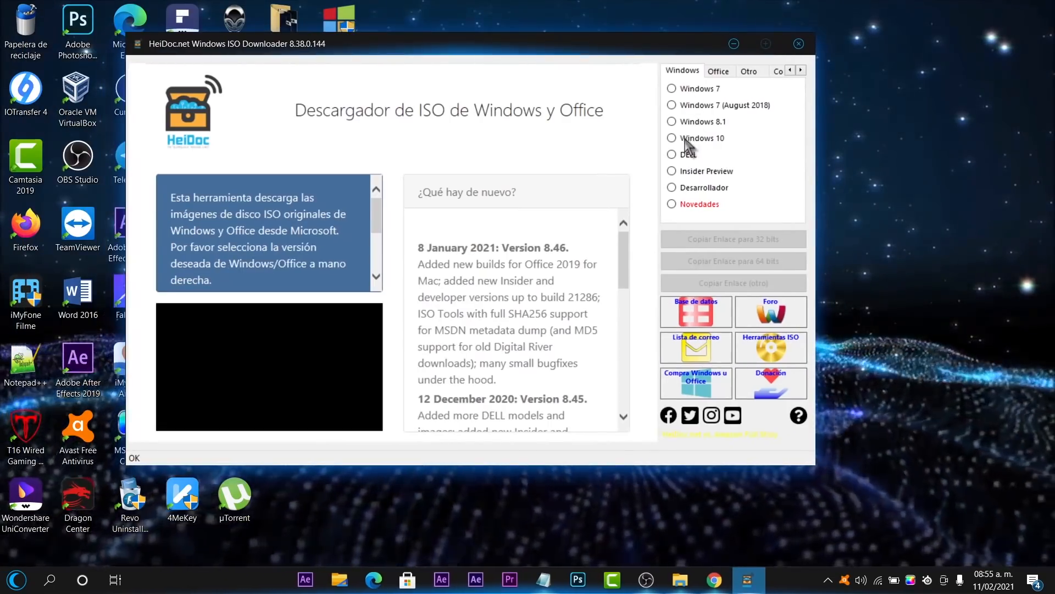
left_click(685, 138)
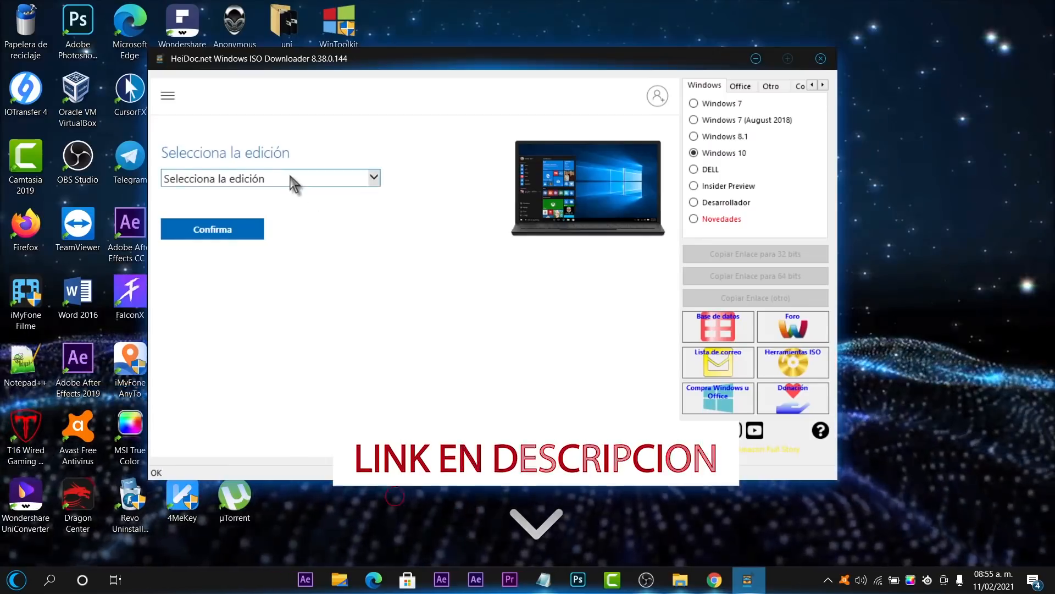
left_click(290, 177)
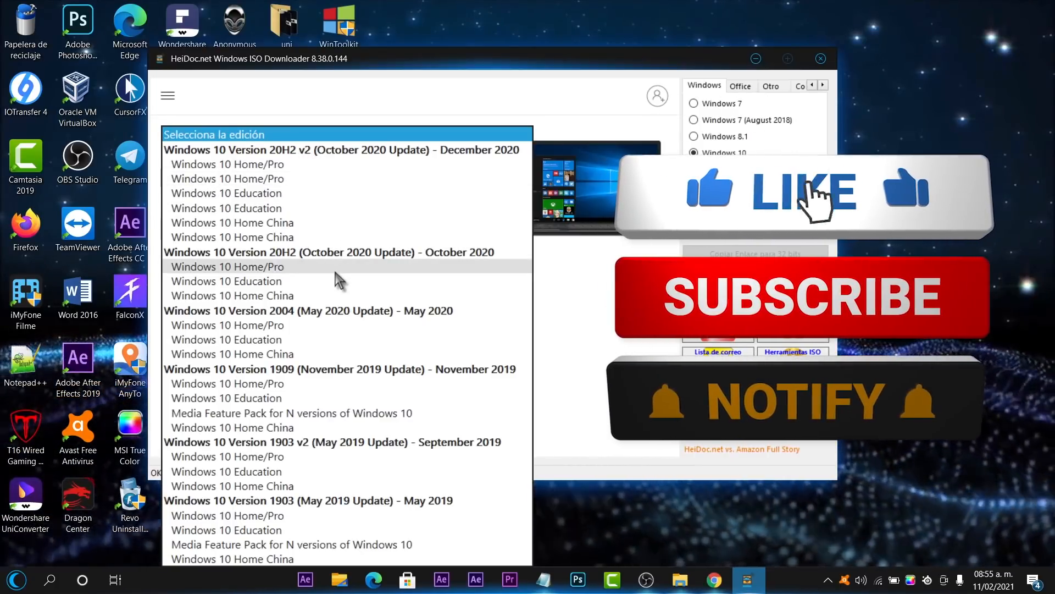
left_click(279, 268)
left_click(214, 237)
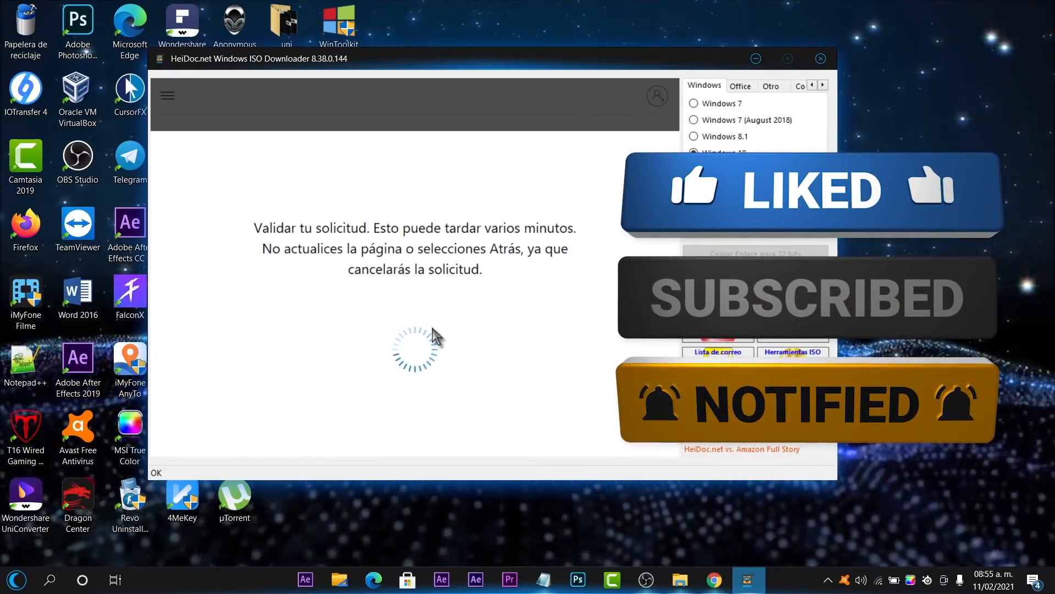
Set the product language to Español (México) and confirm it to generate the download links.
left_click(290, 351)
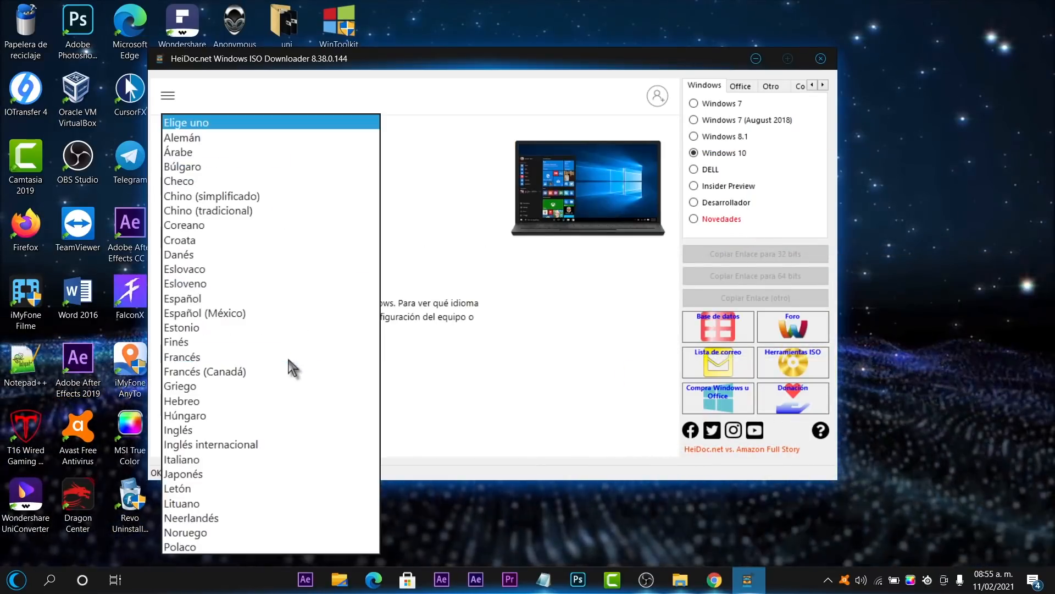
left_click(223, 313)
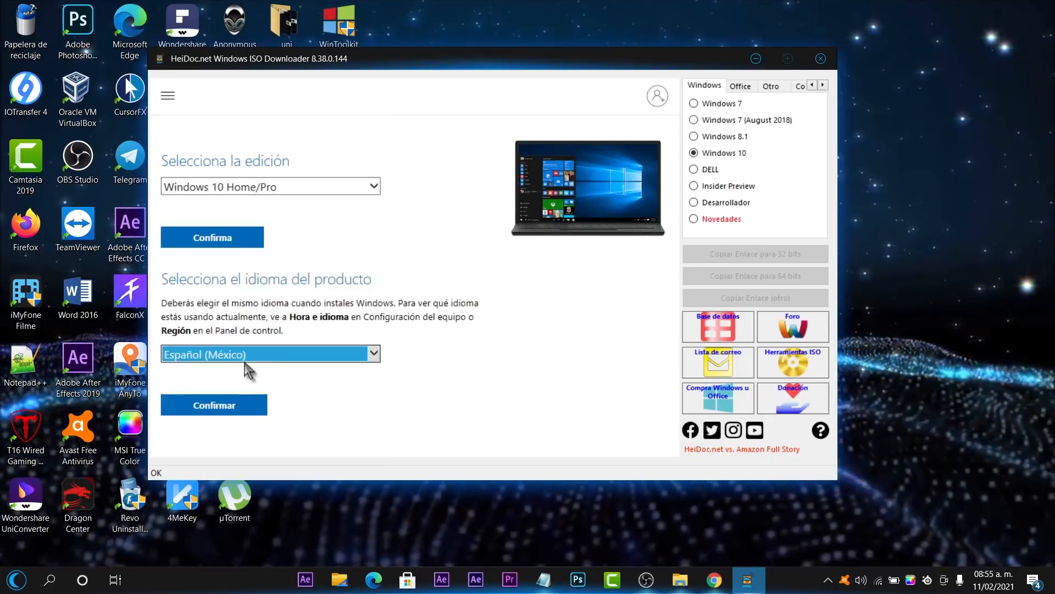
left_click(217, 246)
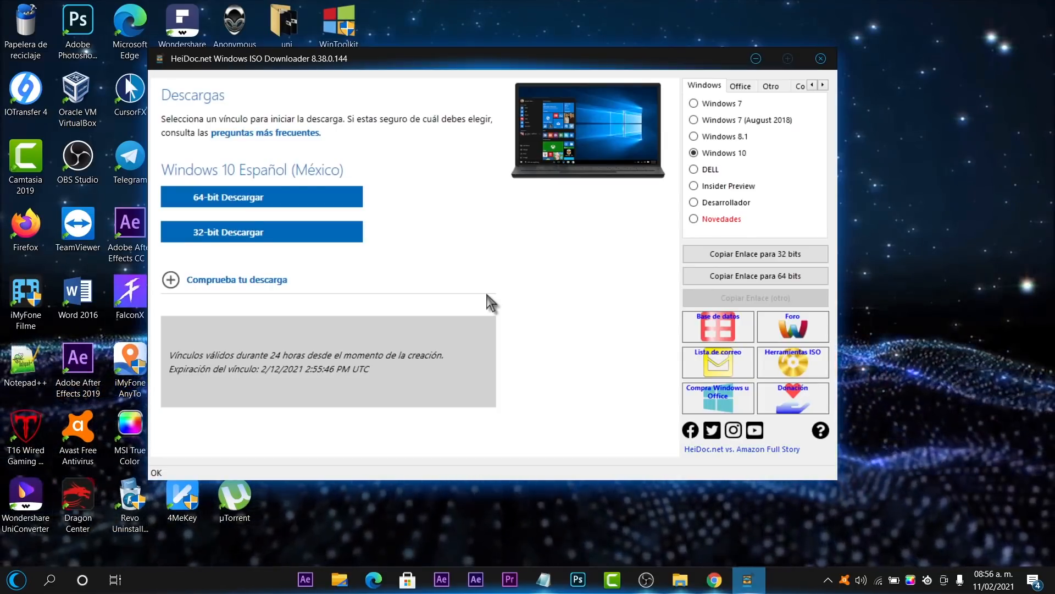
left_click_drag(380, 55, 332, 79)
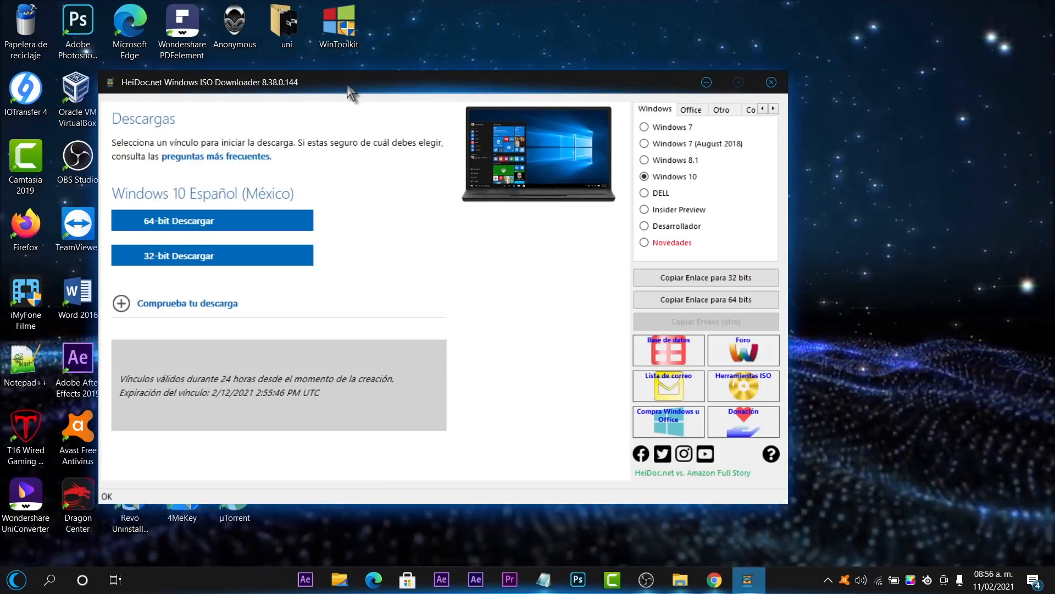
left_click_drag(343, 75, 390, 69)
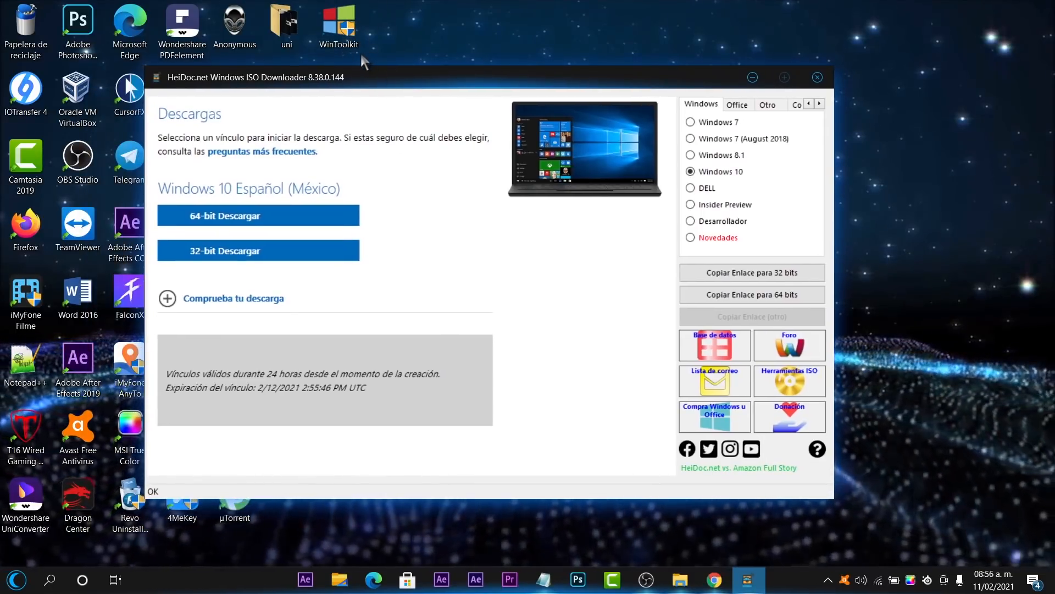
left_click_drag(363, 74, 349, 86)
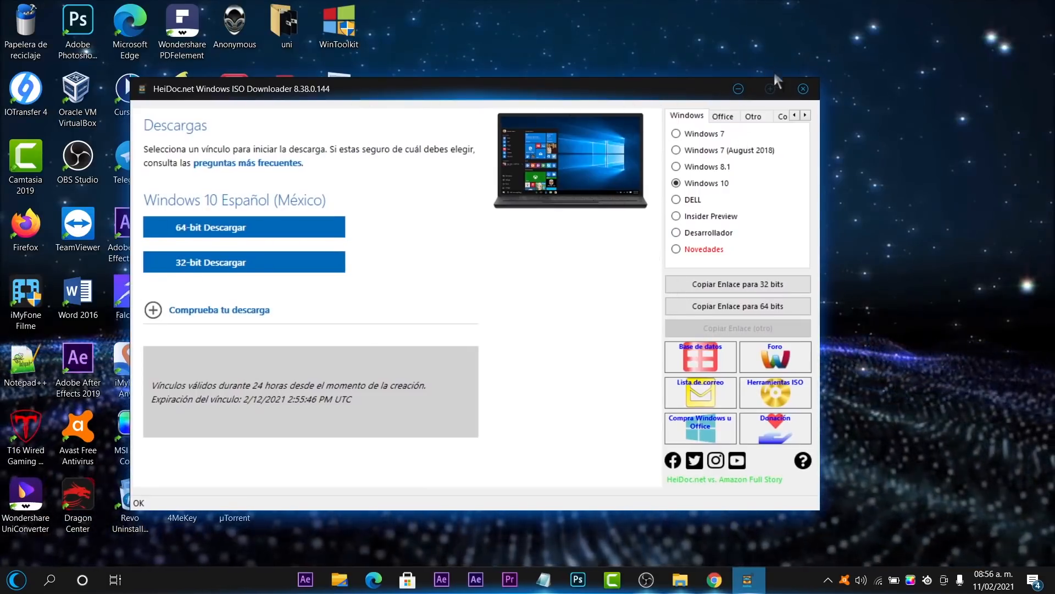
Close the downloader and extract the Win10_20H2_Spanish(Mexico)_x64 image in the desktop folder ISO 20H2 to a folder of the same name.
left_click(803, 88)
double_click(336, 296)
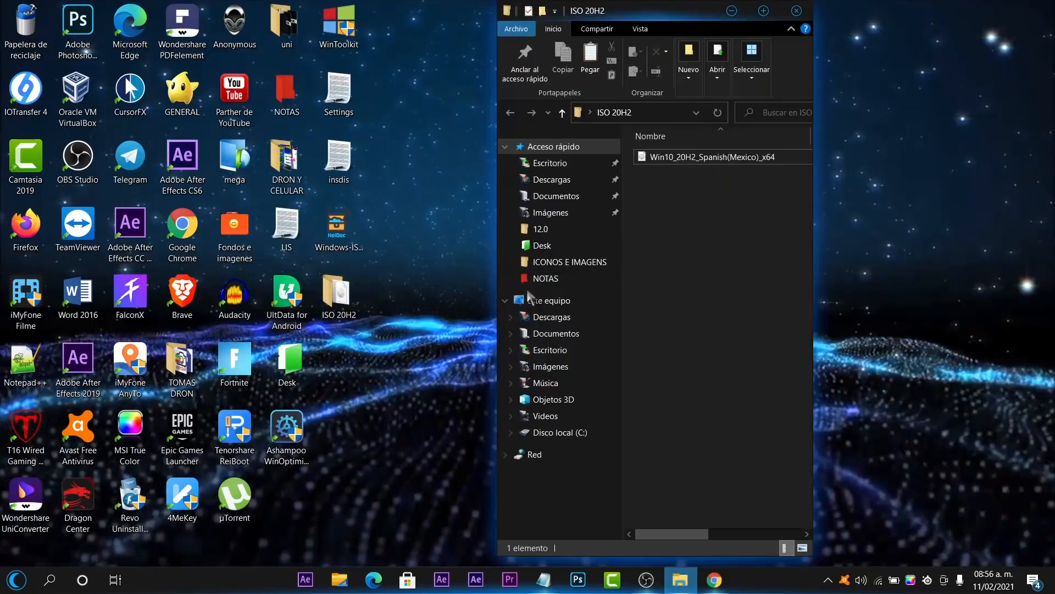
key("super+Up")
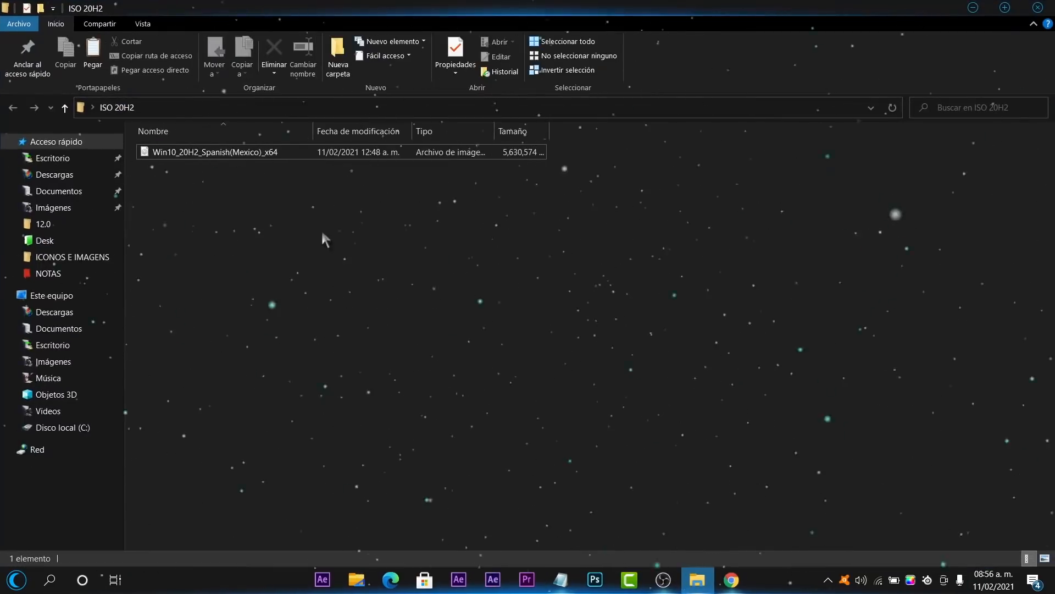
right_click(219, 155)
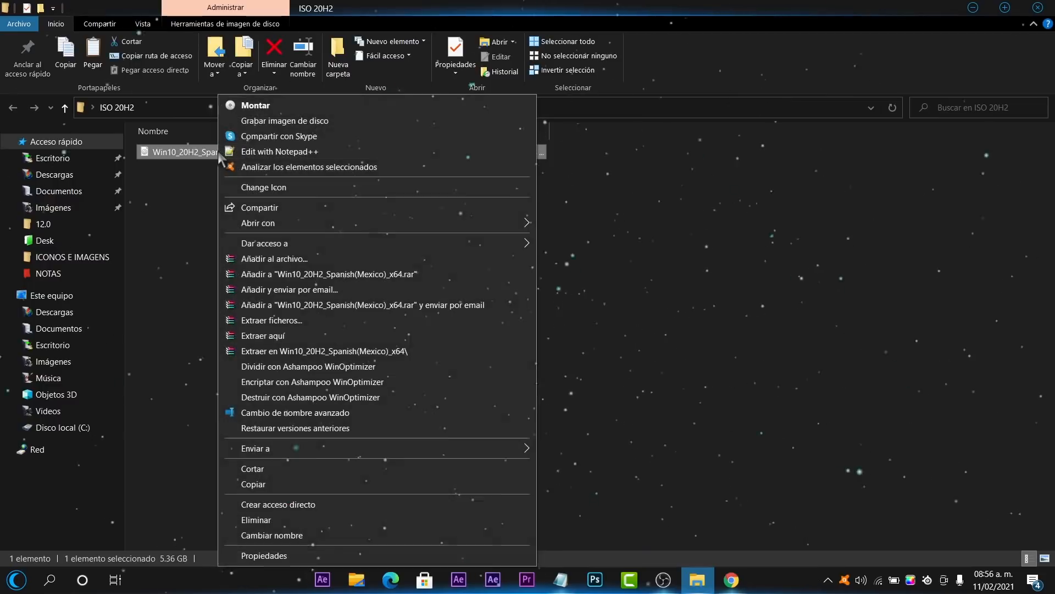
left_click(350, 352)
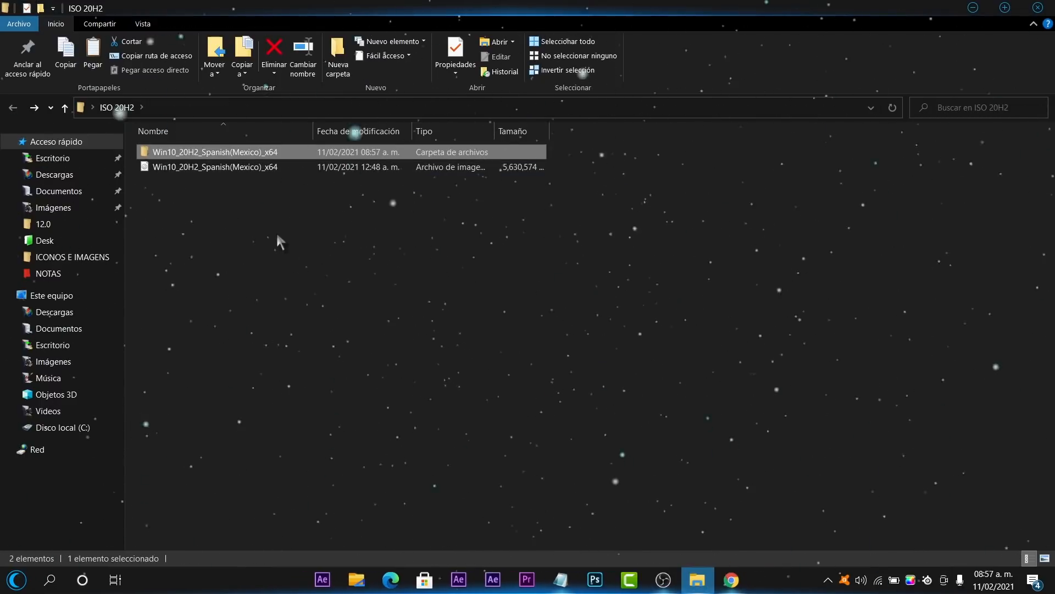
Open the sources folder inside the extracted Win10_20H2_Spanish(Mexico)_x64 folder and select install.wim.
double_click(211, 147)
left_click_drag(467, 398, 300, 369)
left_click(300, 368)
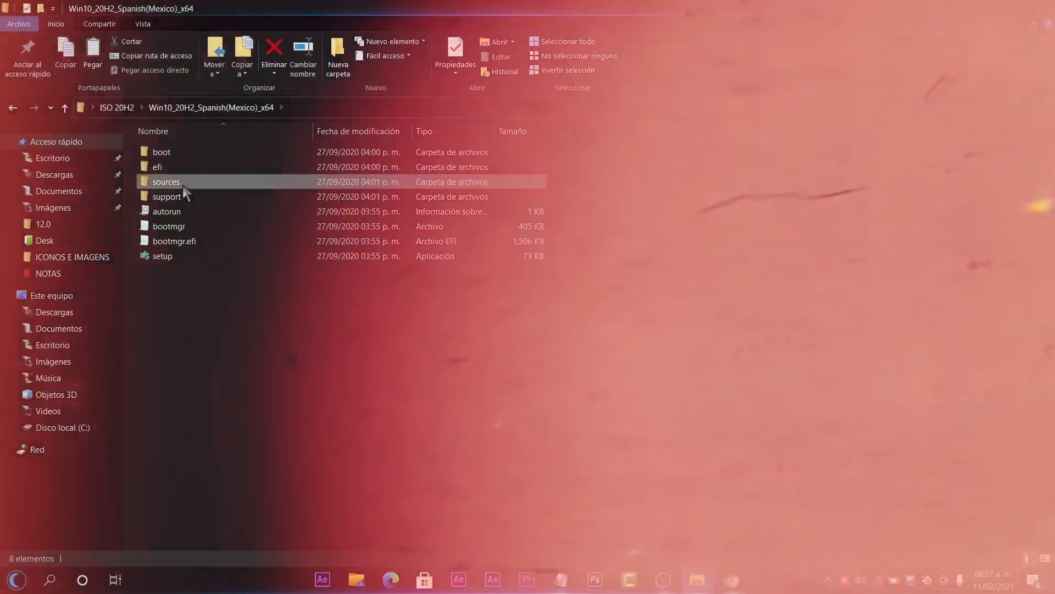
double_click(182, 184)
scroll(611, 237, "down", 6)
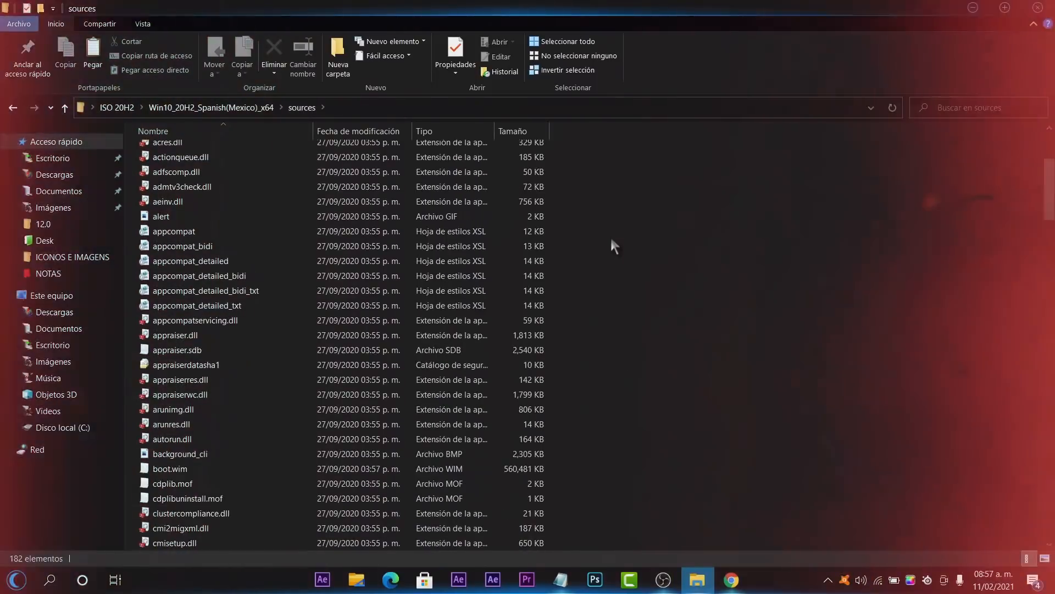
scroll(613, 242, "down", 20)
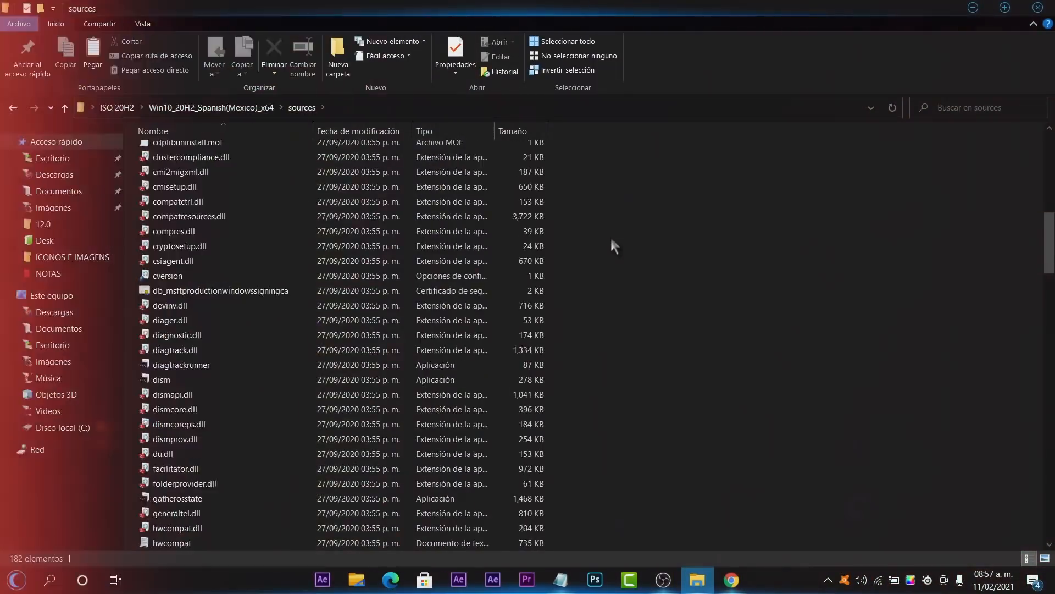
scroll(612, 244, "up", 3)
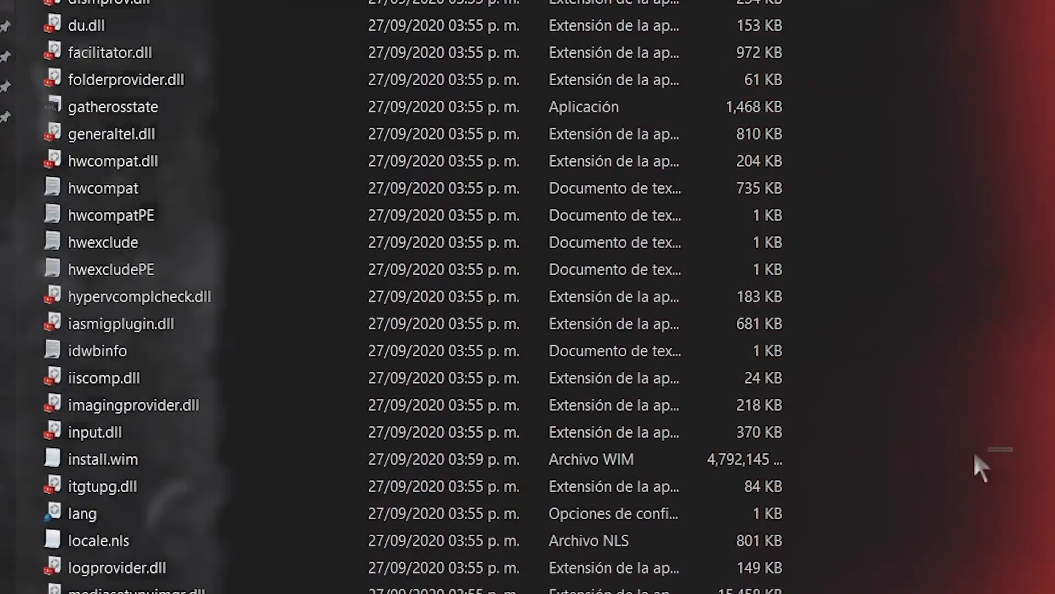
left_click(232, 426)
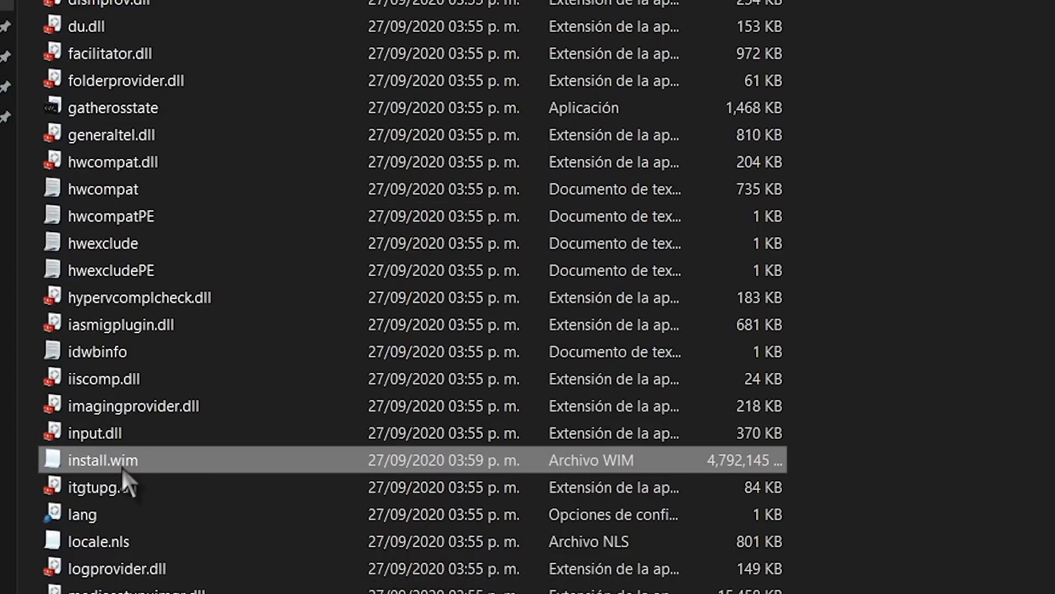
mouse_move(121, 466)
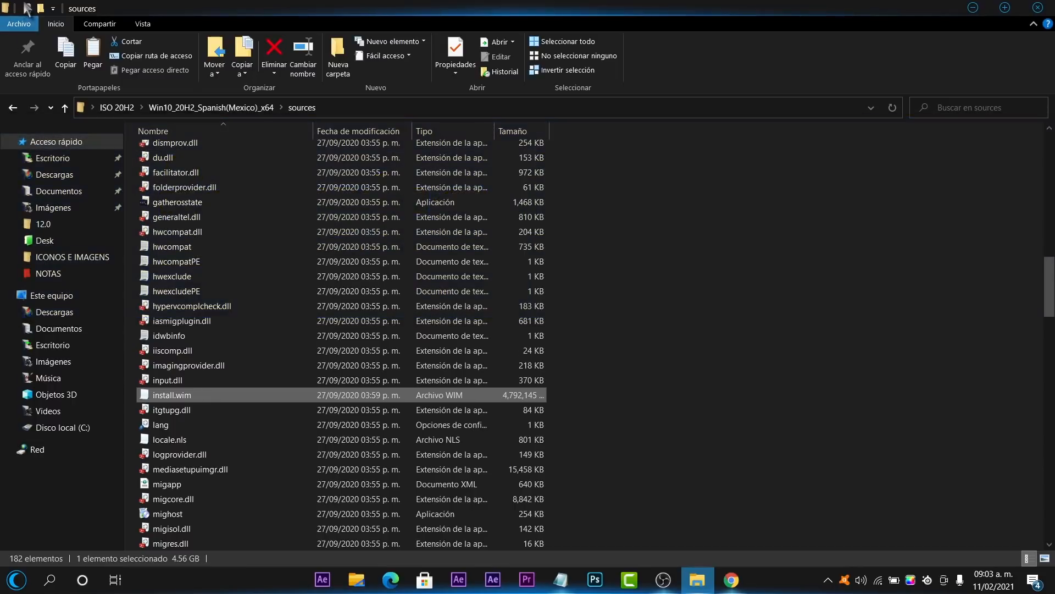
Open Windows PowerShell as administrator from the sources folder.
left_click(24, 21)
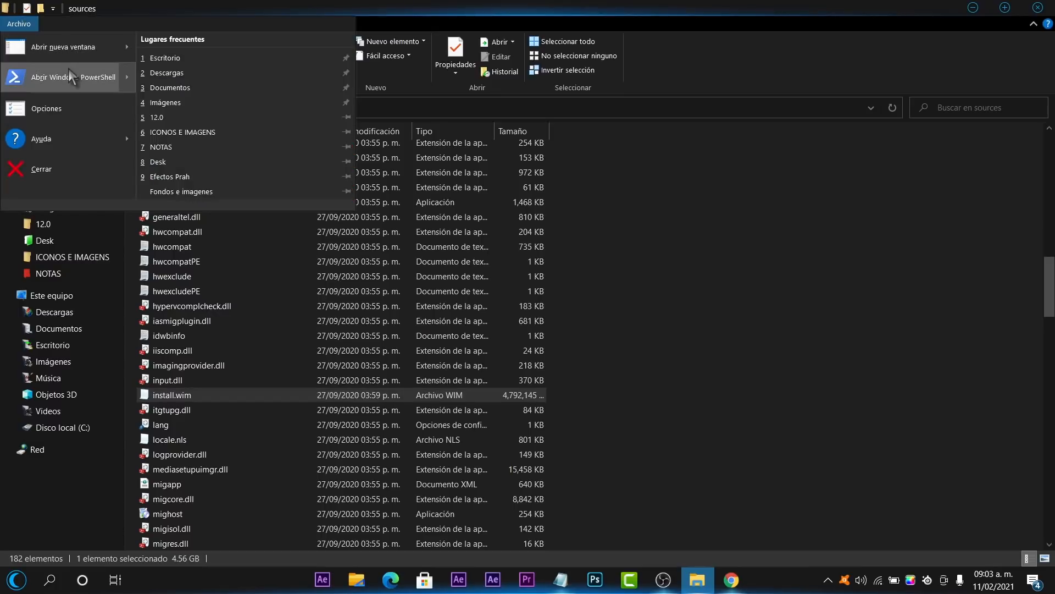
mouse_move(68, 70)
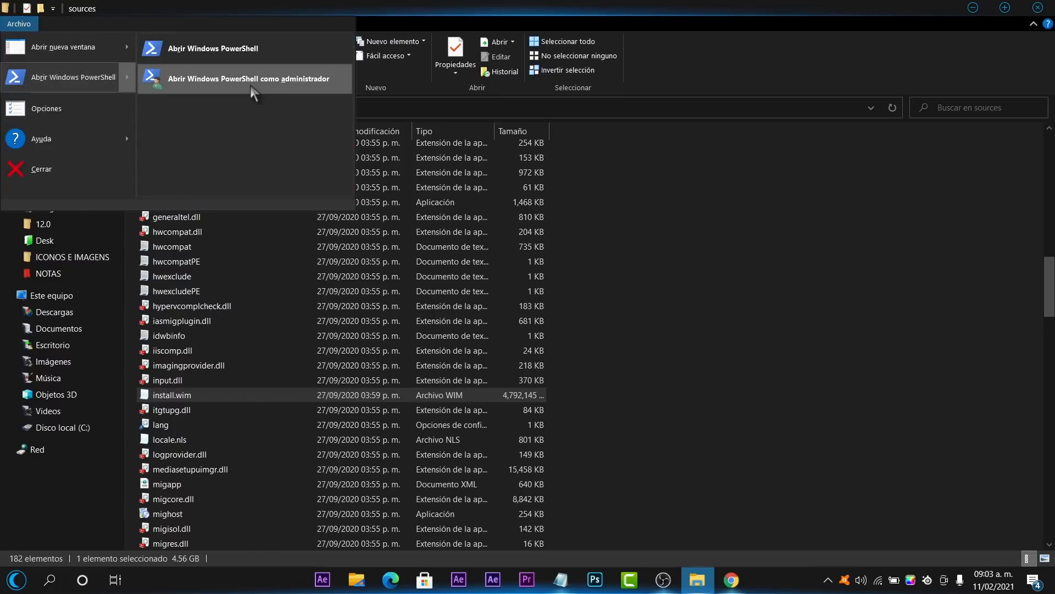
left_click(724, 416)
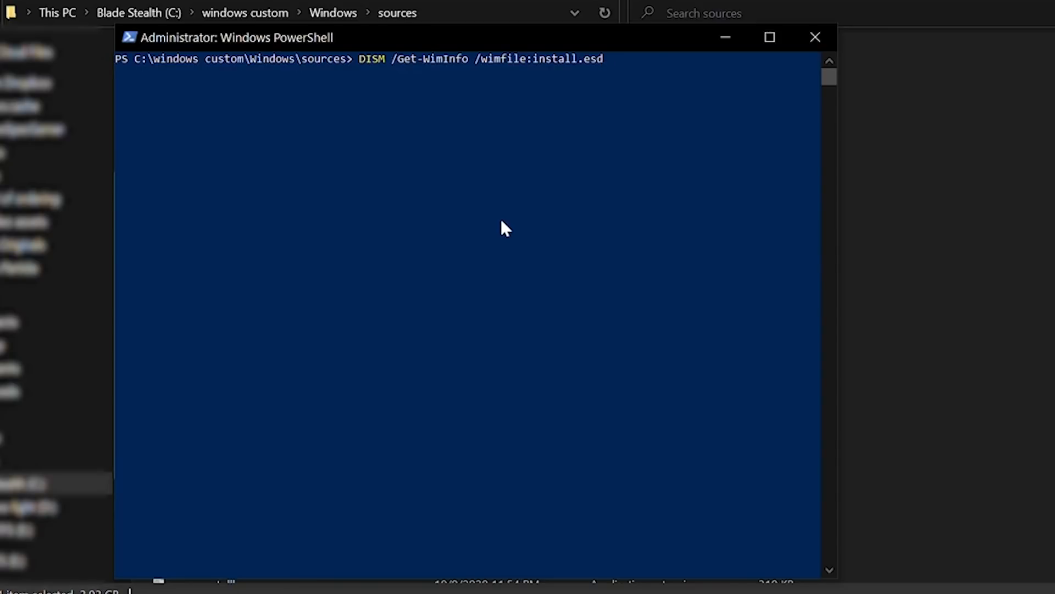
List the editions in install.esd with DISM /Get-WimInfo and export source index 1 to install.wim with /compress:max and /checkintegrity.
key("Return")
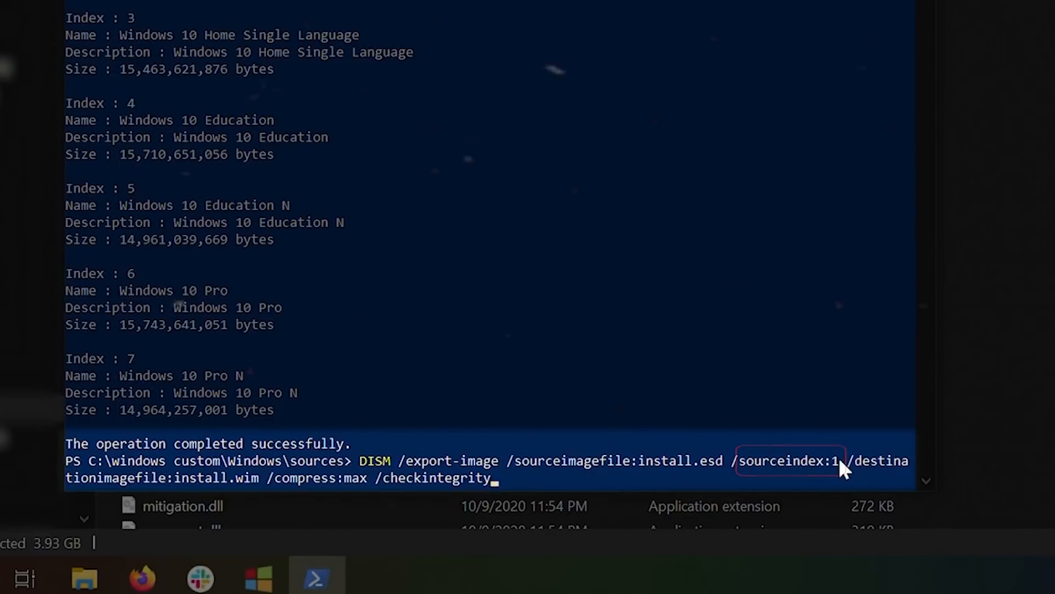
key("Return")
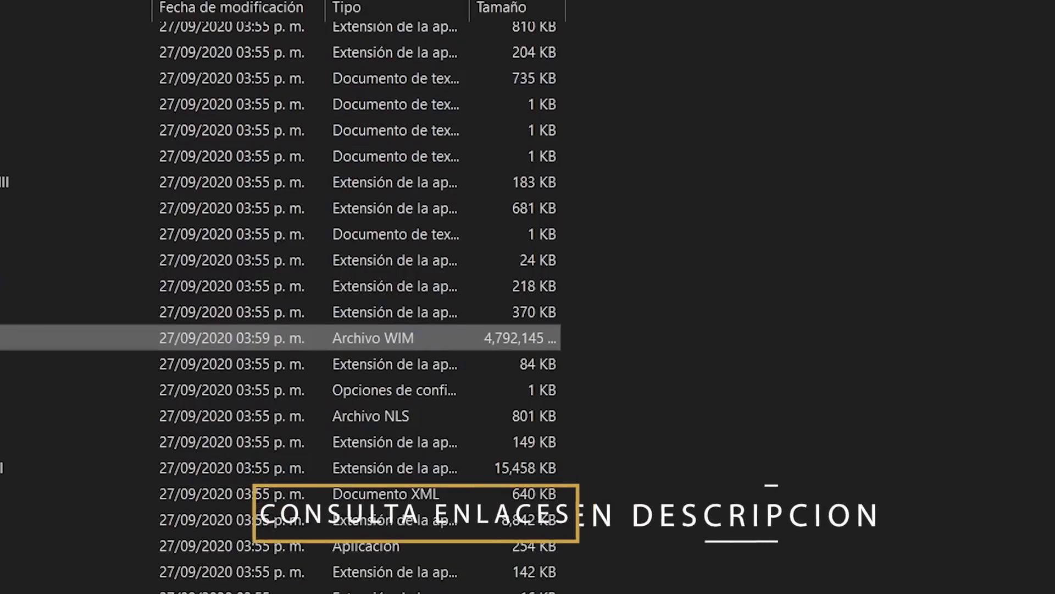
Switch to Win Toolkit, dismiss the antivirus notice and open the advanced Component Removal tool.
key("alt+Left")
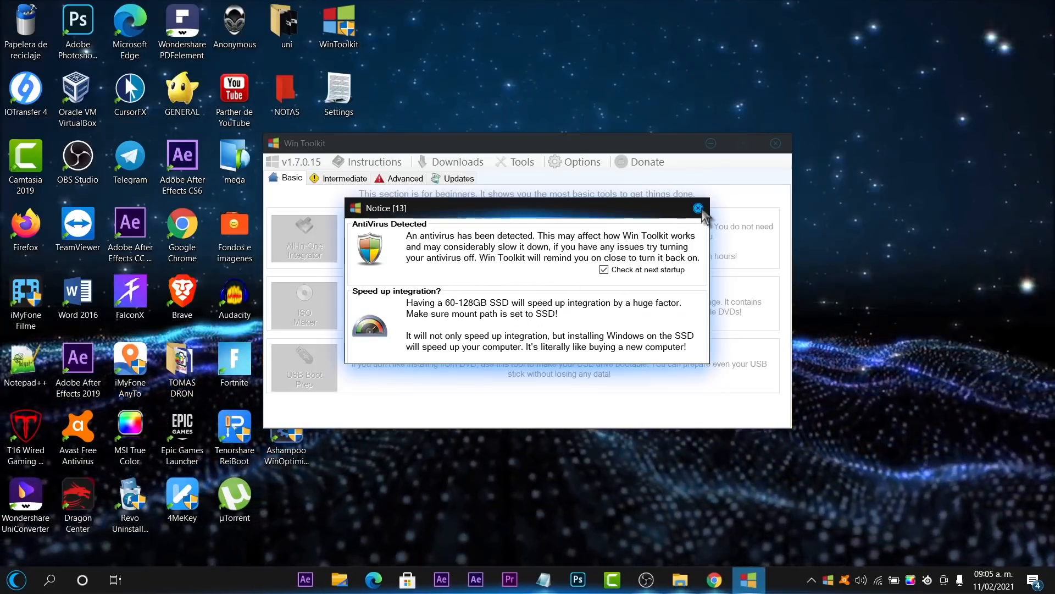
left_click(698, 208)
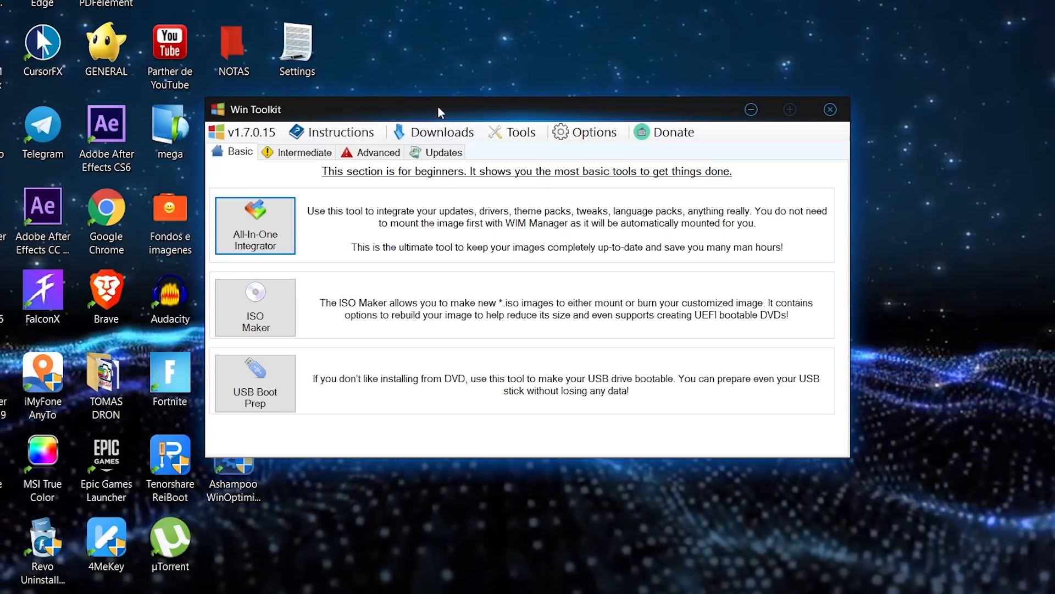
left_click_drag(439, 109, 389, 132)
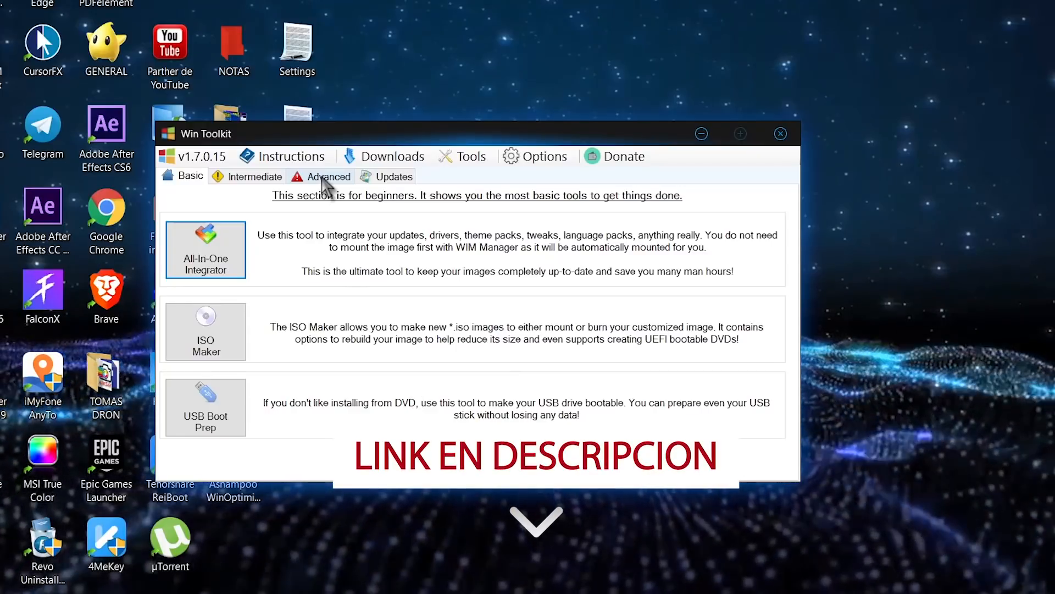
left_click(326, 177)
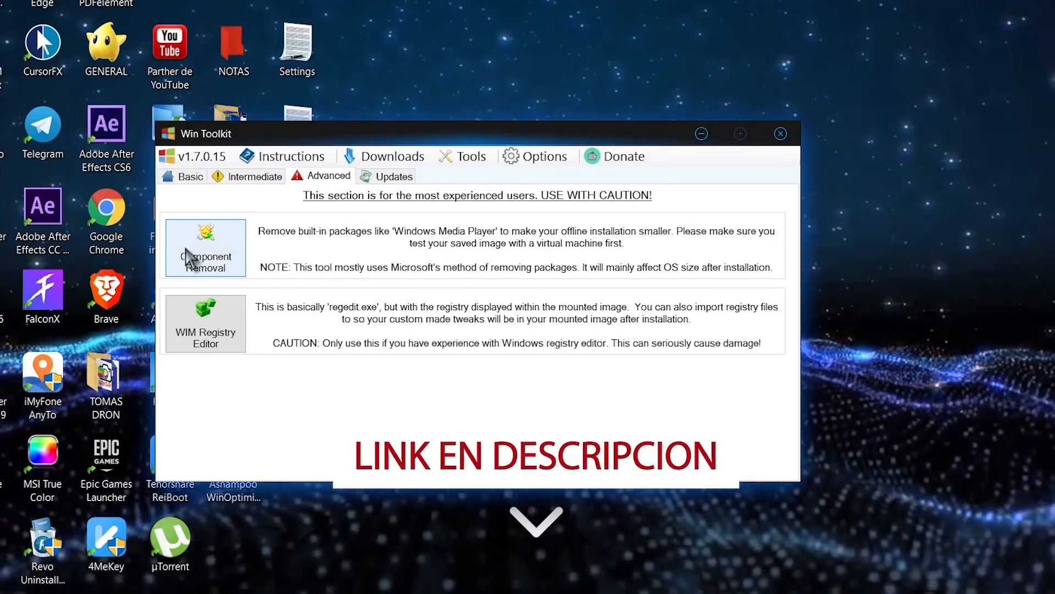
left_click(187, 256)
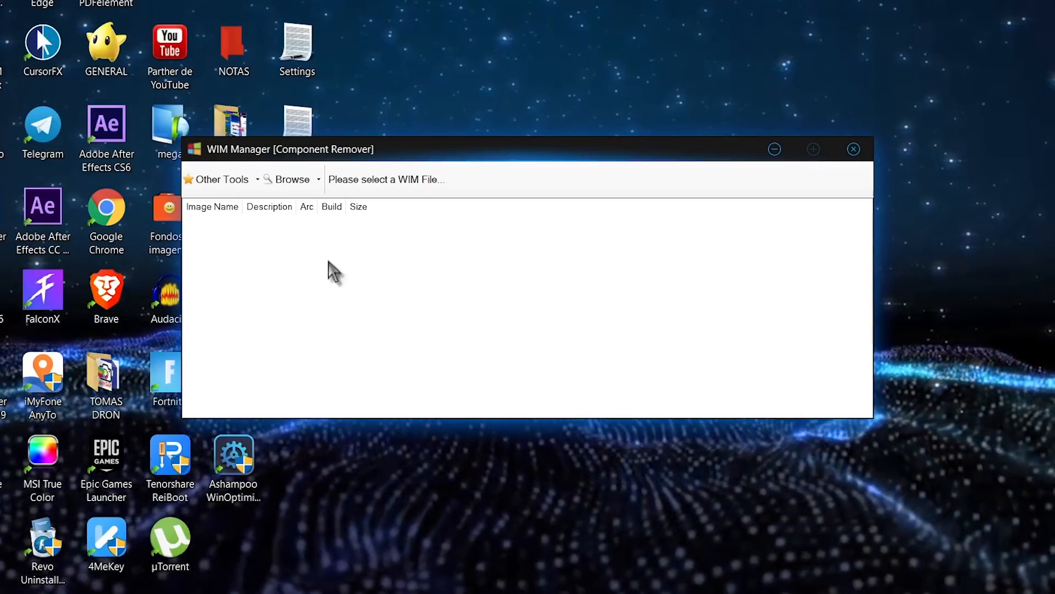
Load install.wim from the sources folder of Win10_20H2_Spanish(Mexico)_x64 in the desktop's ISO 20H2 folder and open its Windows 10 Pro image for component removal.
left_click(297, 182)
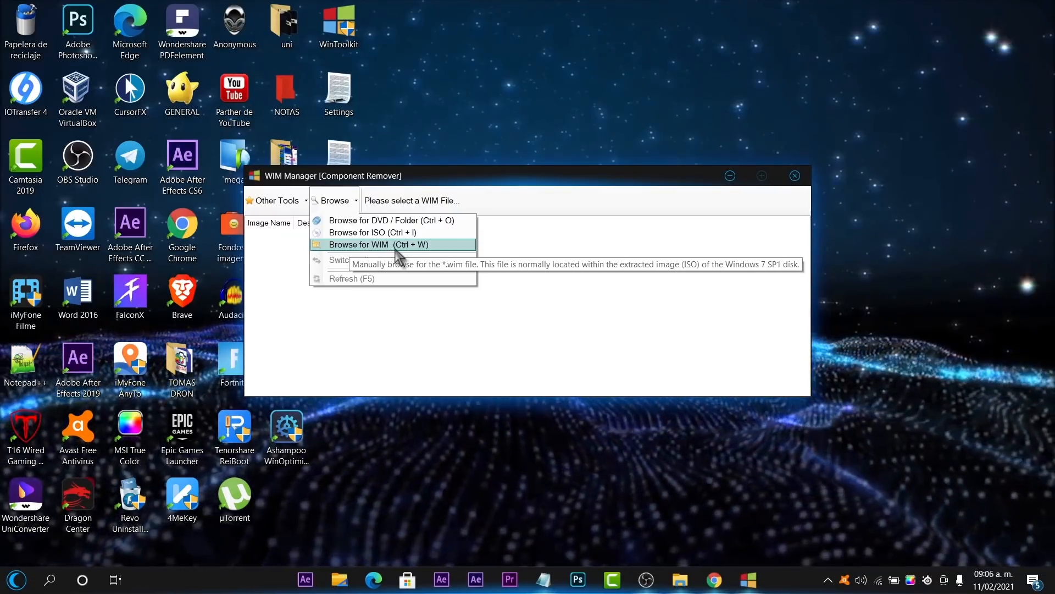
left_click(399, 247)
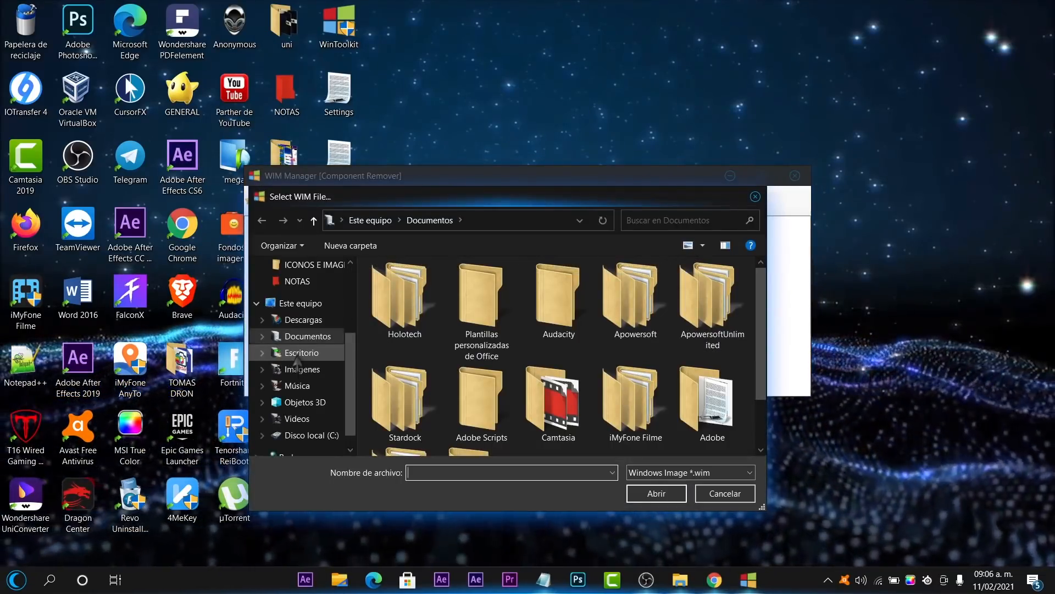
left_click(297, 352)
scroll(540, 357, "down", 5)
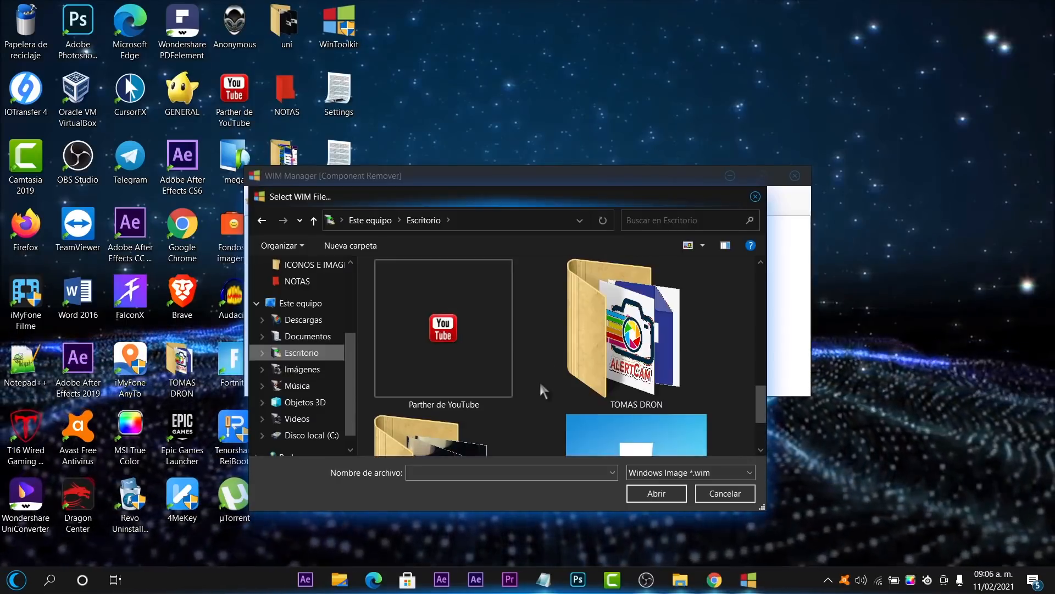
scroll(544, 388, "up", 3)
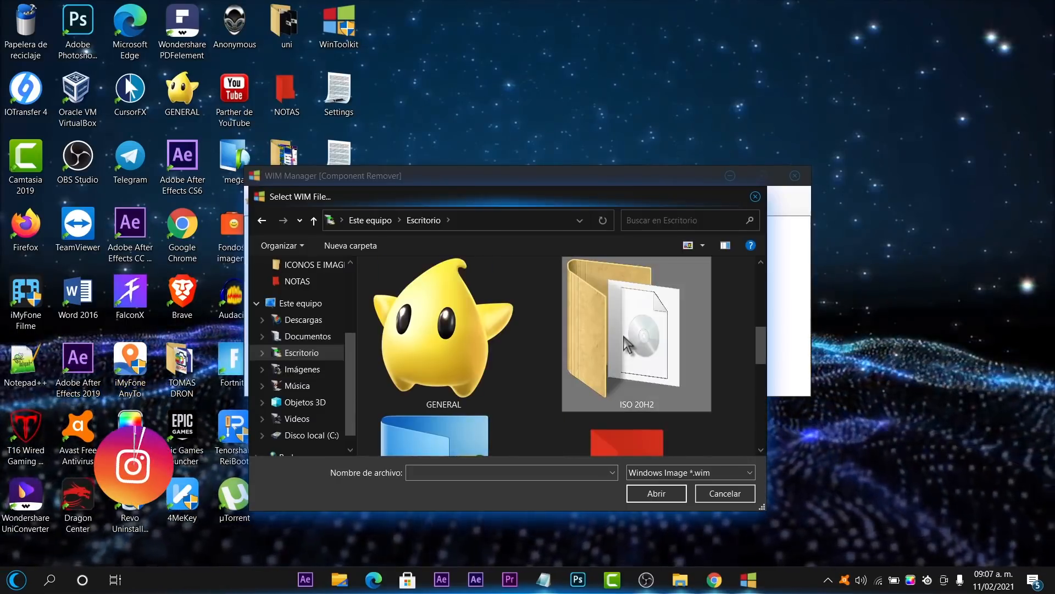
double_click(626, 346)
double_click(444, 288)
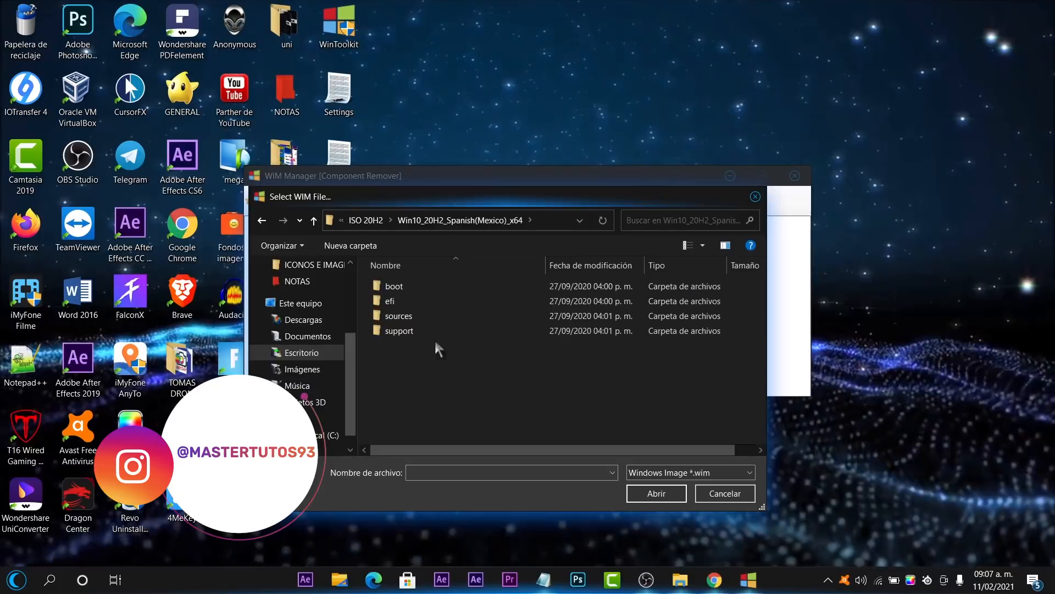
double_click(422, 317)
scroll(545, 385, "down", 5)
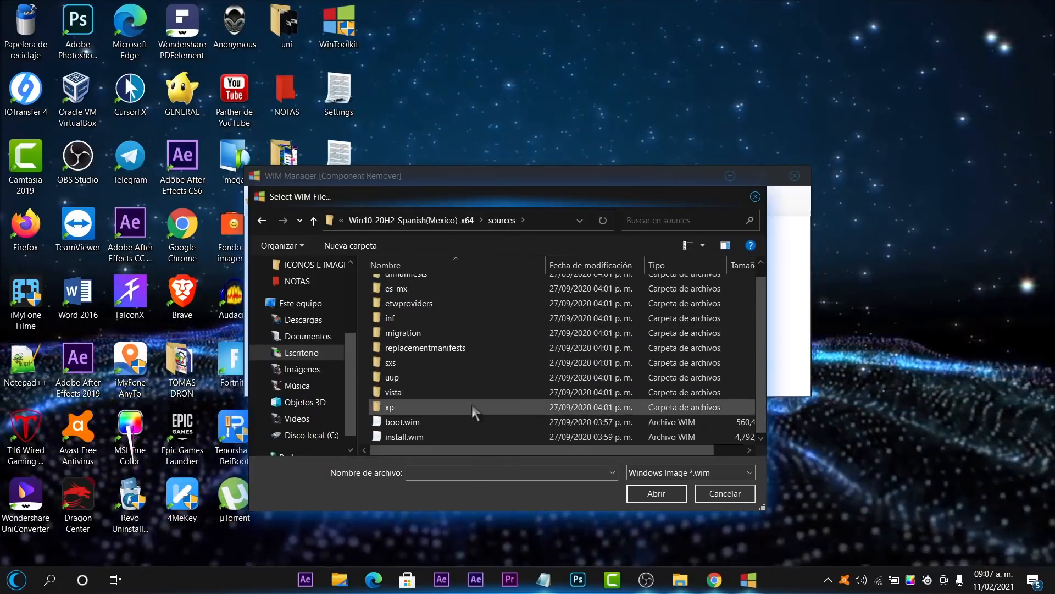
double_click(394, 437)
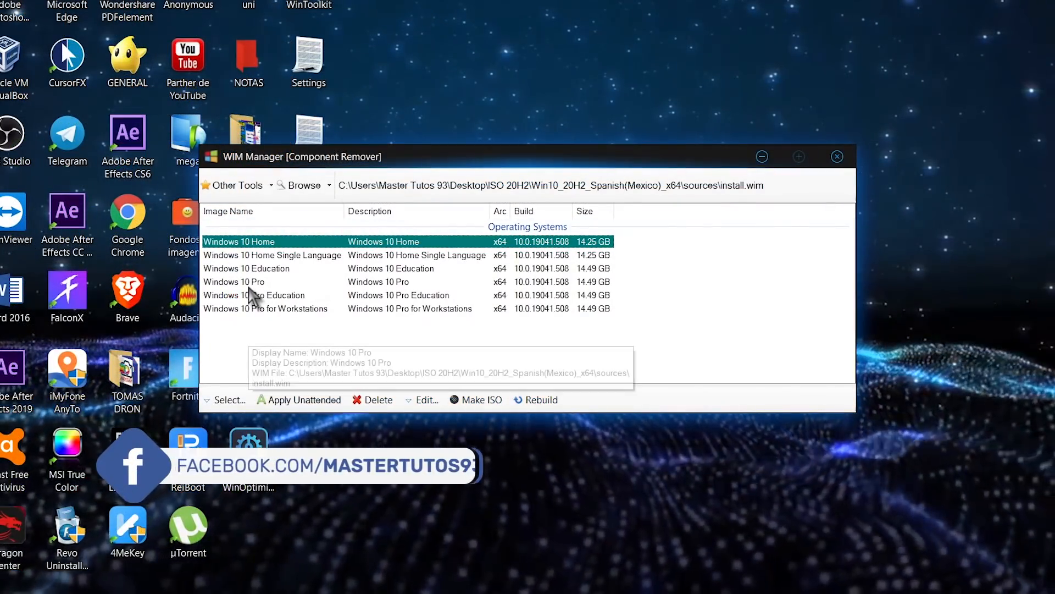
left_click(250, 285)
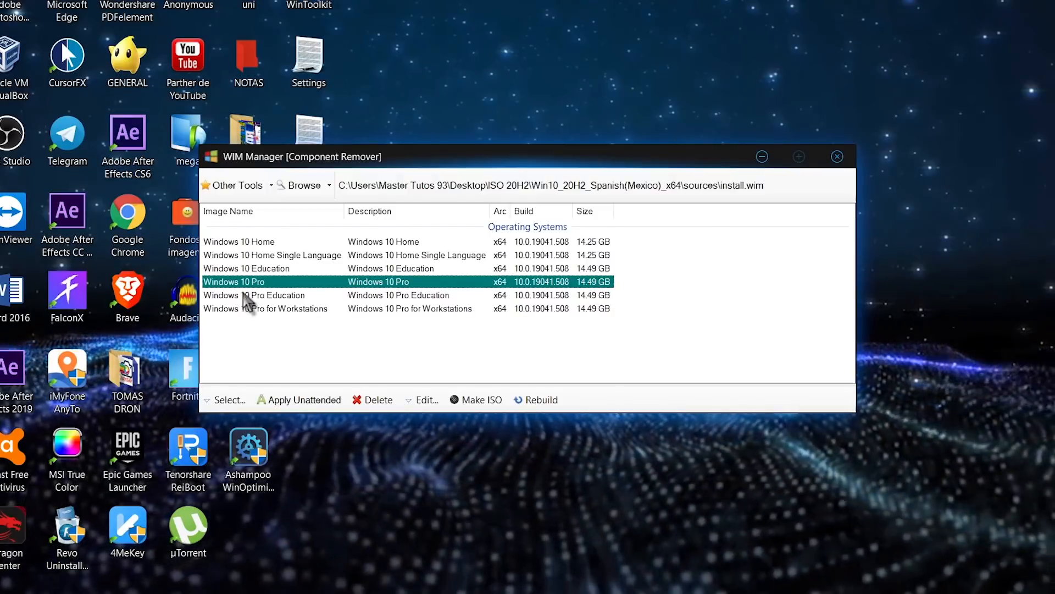
double_click(256, 282)
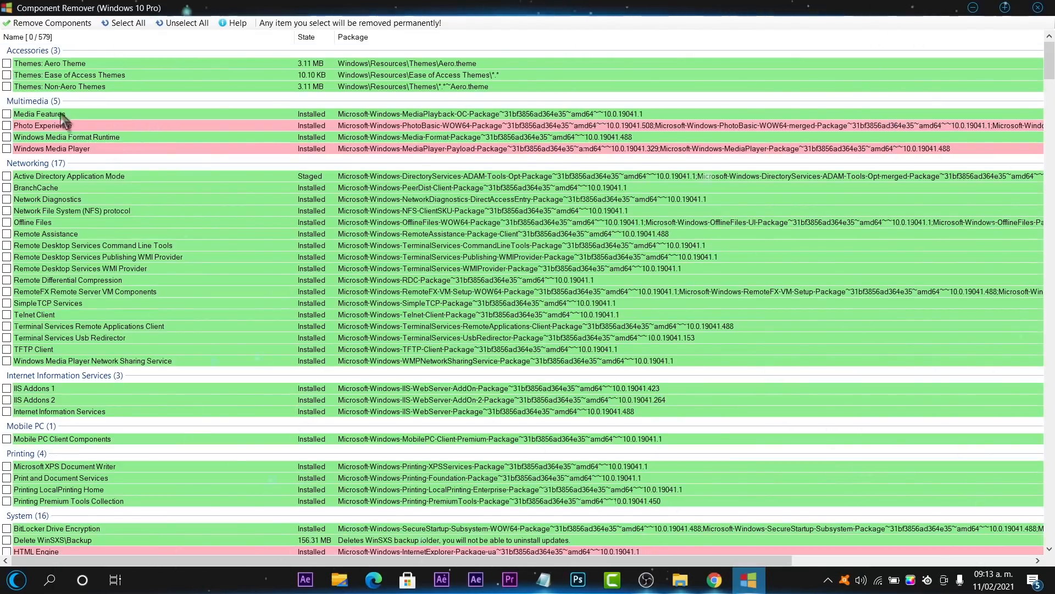
Mark the Aero, Ease of Access and Non-Aero themes under Accessories for removal.
left_click(6, 86)
left_click(7, 74)
left_click(7, 63)
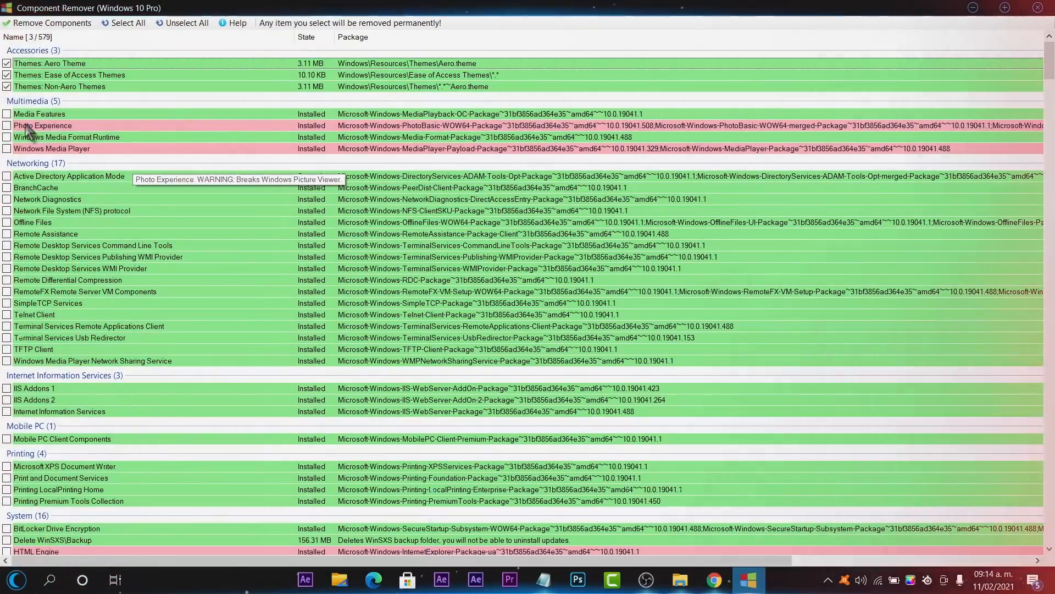
Mark the Networking components TFTP Client, SimpleTCP Services, Active Directory Application Mode, BranchCache, Network Diagnostics, Network File System (NFS) protocol and Offline Files for removal.
scroll(142, 284, "down", 4)
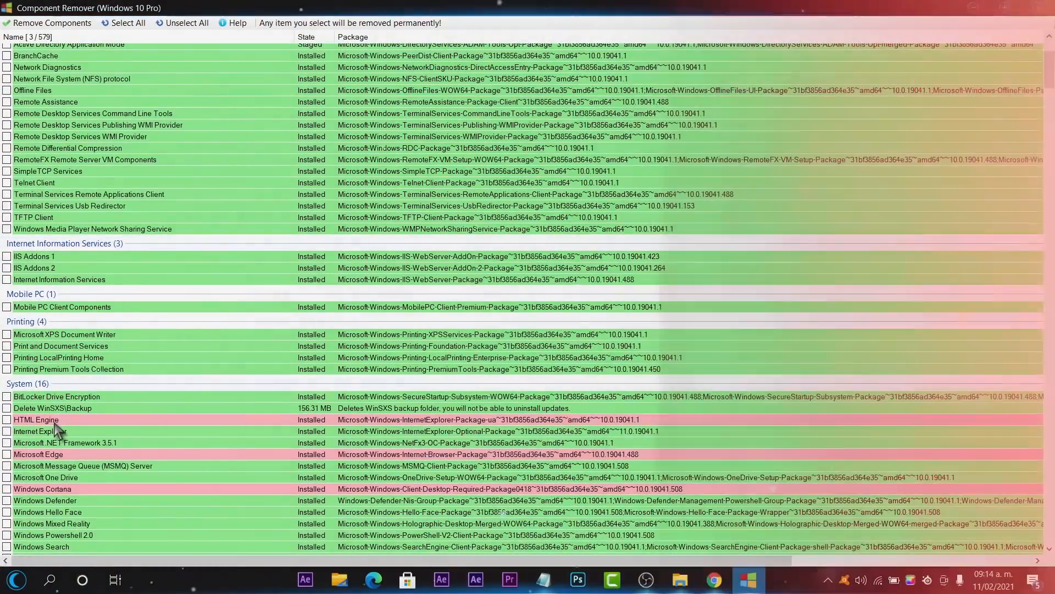
scroll(137, 392, "up", 4)
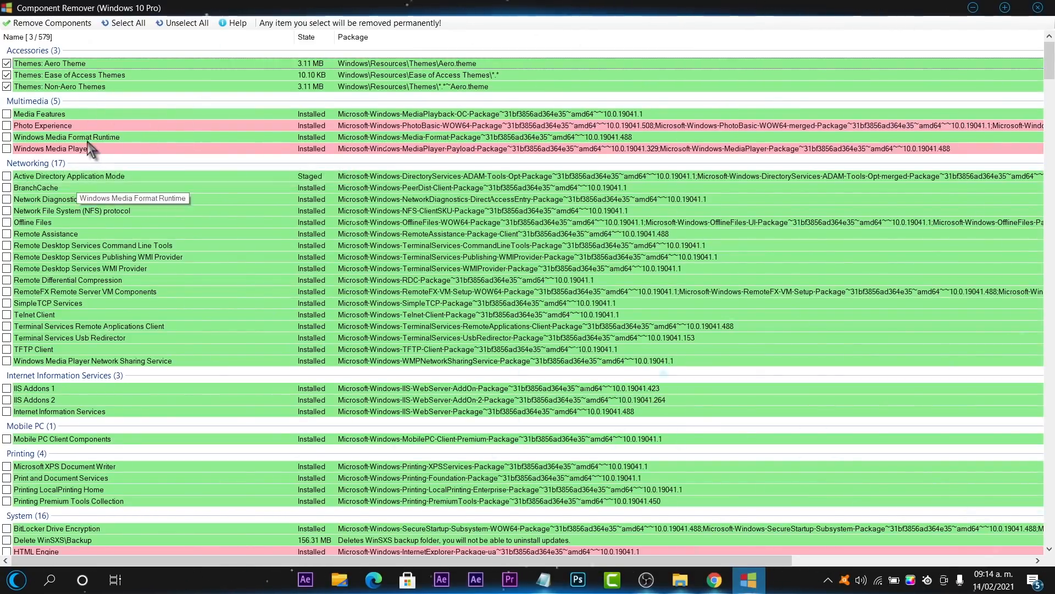
scroll(90, 154, "down", 2)
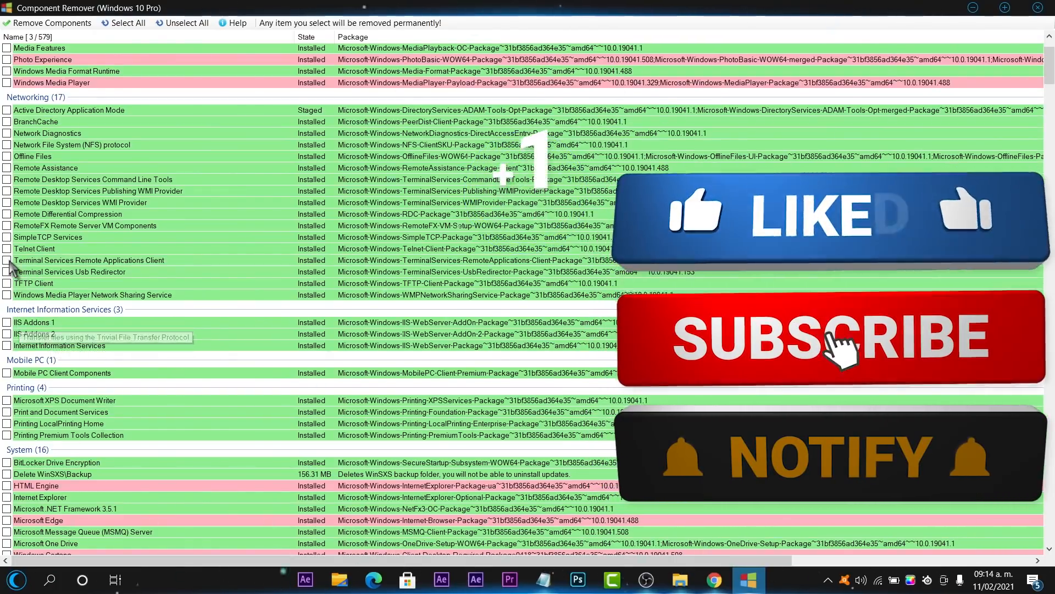
left_click(6, 110)
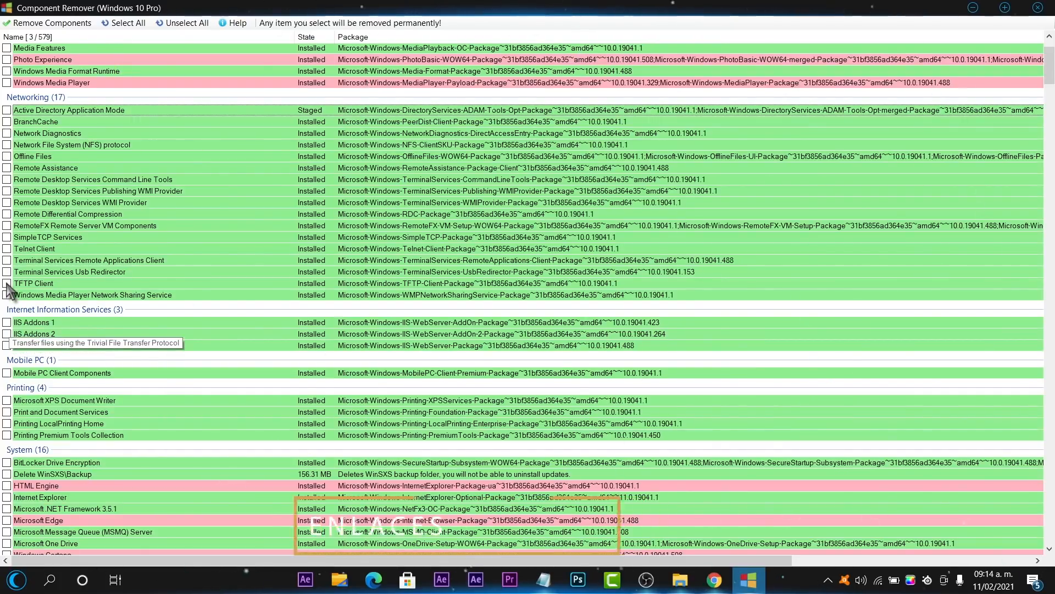
left_click(7, 284)
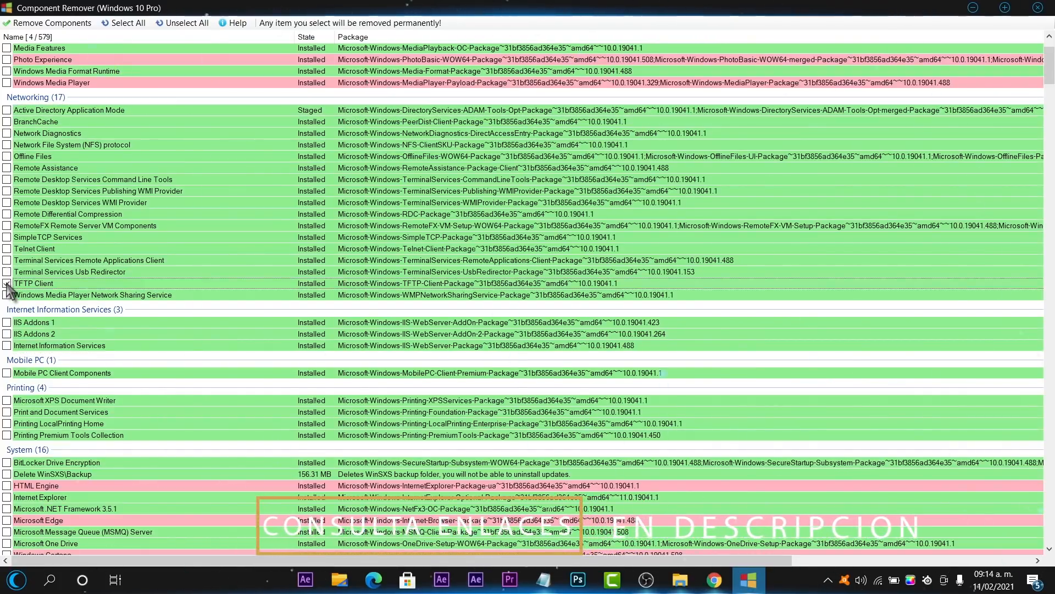
left_click(7, 237)
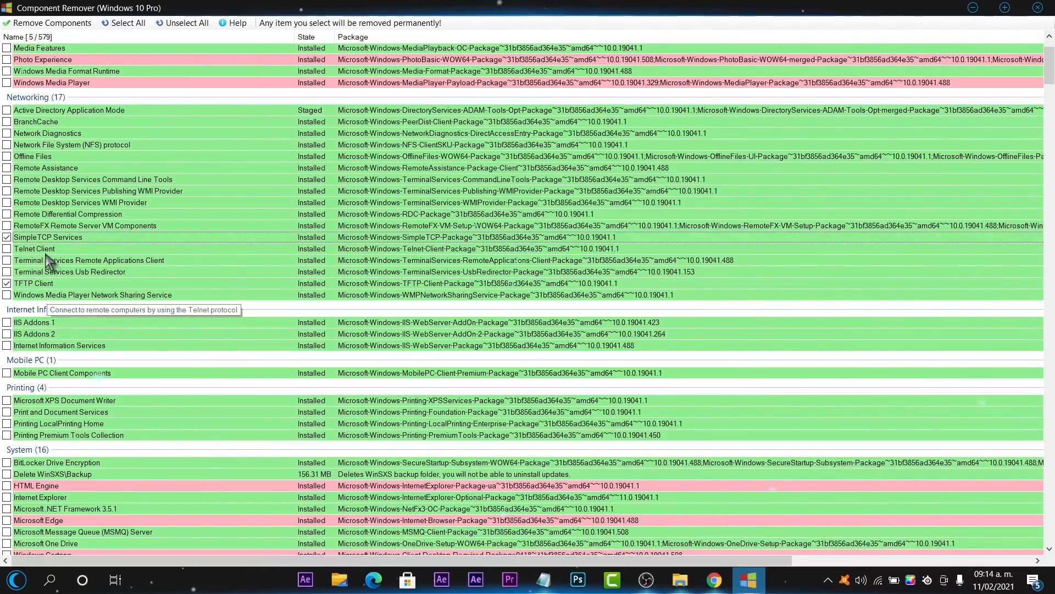
left_click(14, 114)
left_click(7, 121)
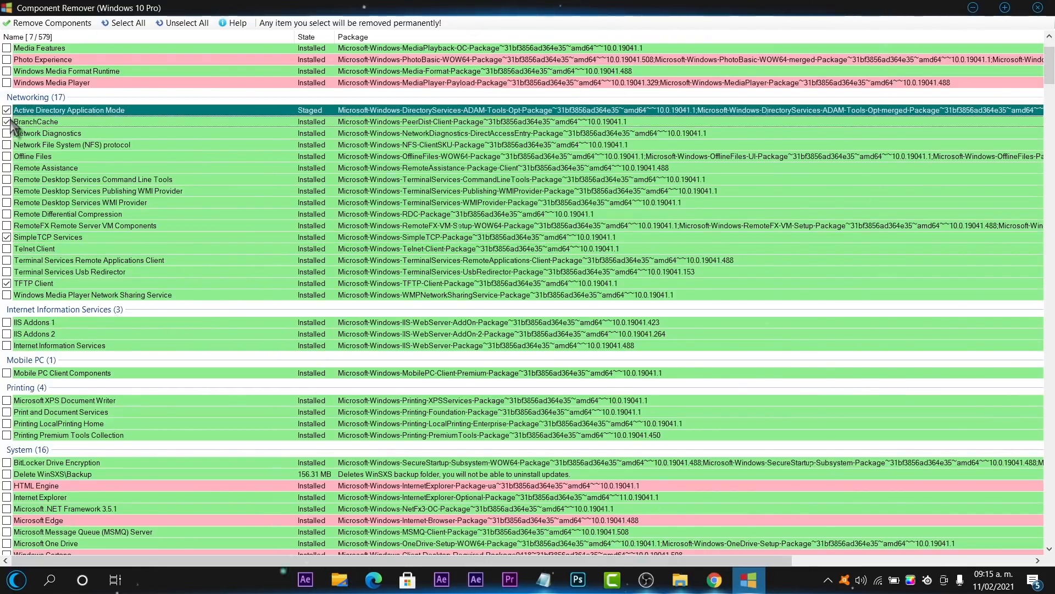
left_click(7, 133)
left_click(7, 145)
left_click(7, 156)
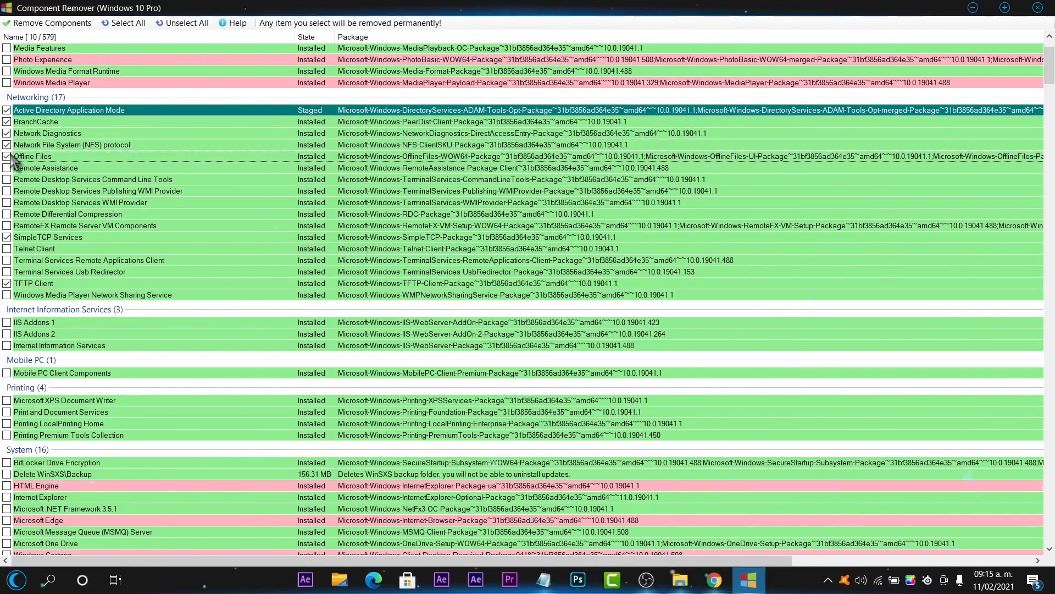
Mark Remote Assistance, the three Remote Desktop Services components, Remote Differential Compression and RemoteFX Remote Server VM Components for removal.
left_click(7, 168)
left_click(7, 179)
left_click(7, 191)
left_click(7, 202)
left_click(7, 214)
left_click(7, 226)
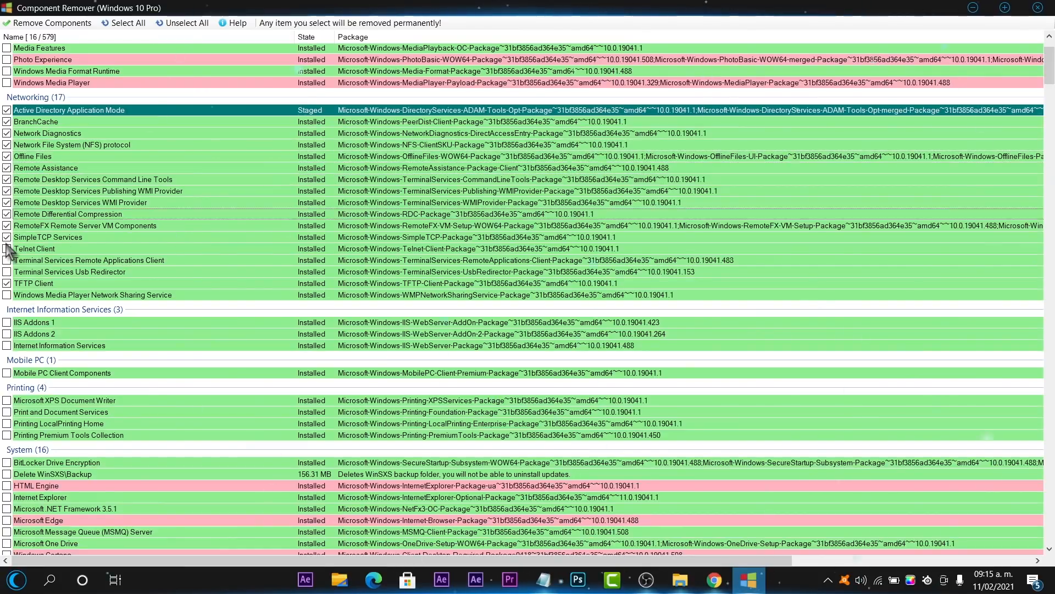
Mark Telnet Client, both Terminal Services components and Windows Media Player Network Sharing Service for removal, keeping TFTP Client marked.
left_click(7, 248)
left_click(7, 260)
left_click(8, 272)
left_click(7, 283)
left_click(7, 294)
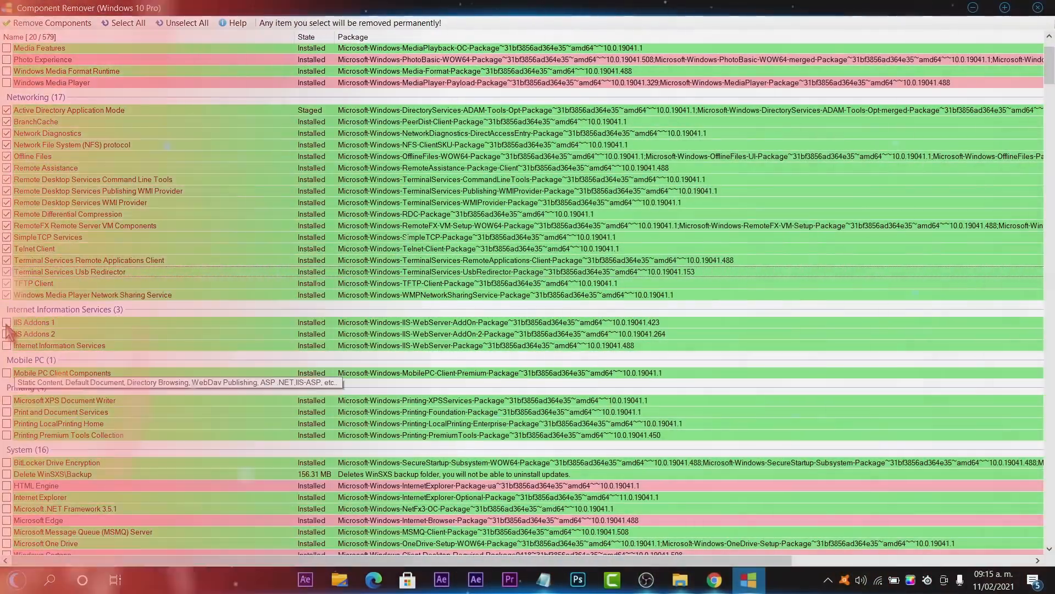
left_click(7, 322)
left_click(6, 334)
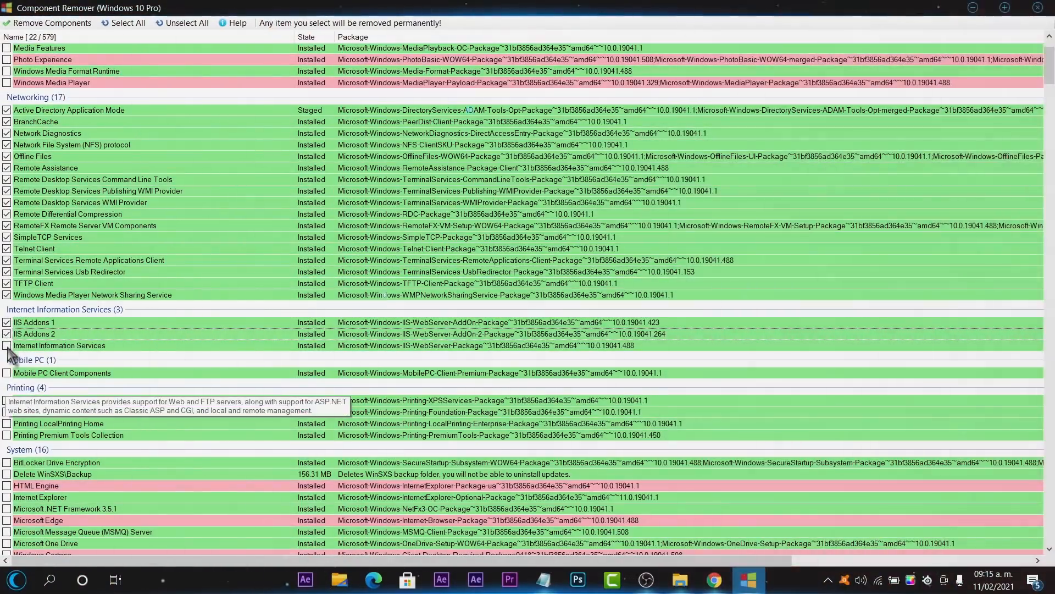
left_click(6, 346)
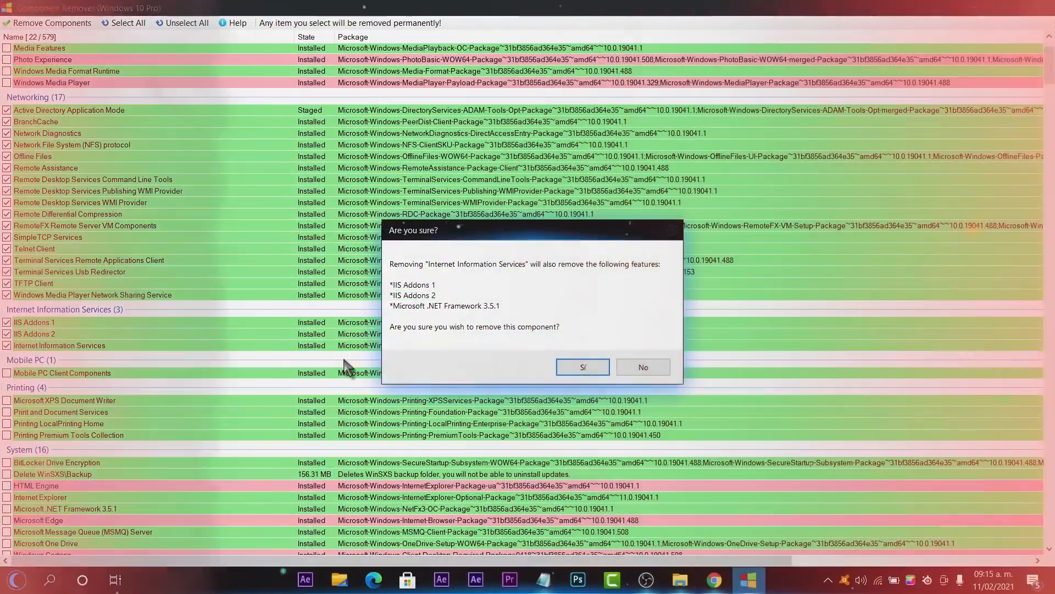
left_click_drag(529, 246, 387, 100)
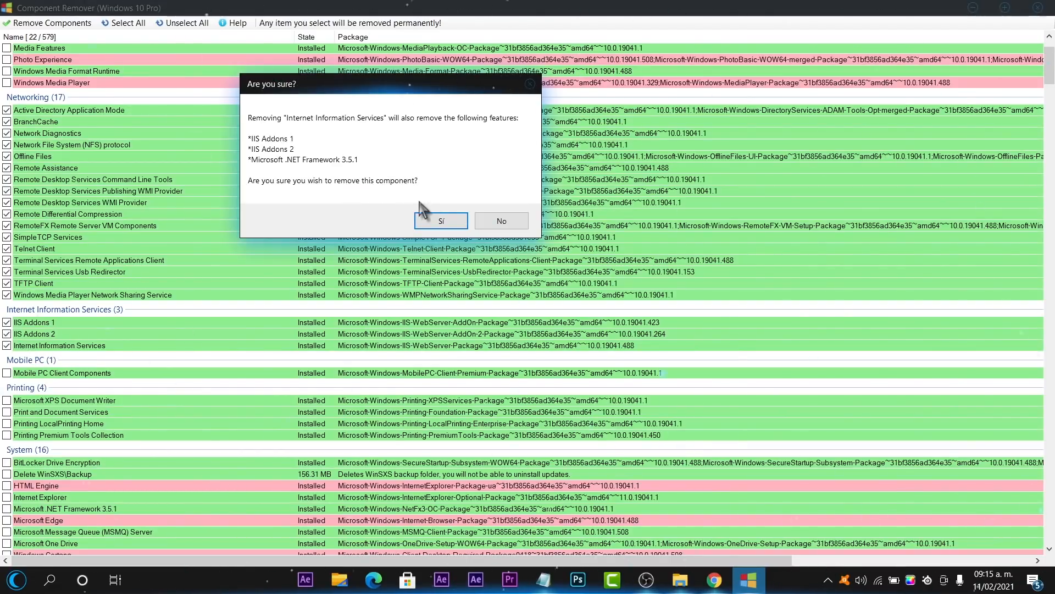
left_click(501, 221)
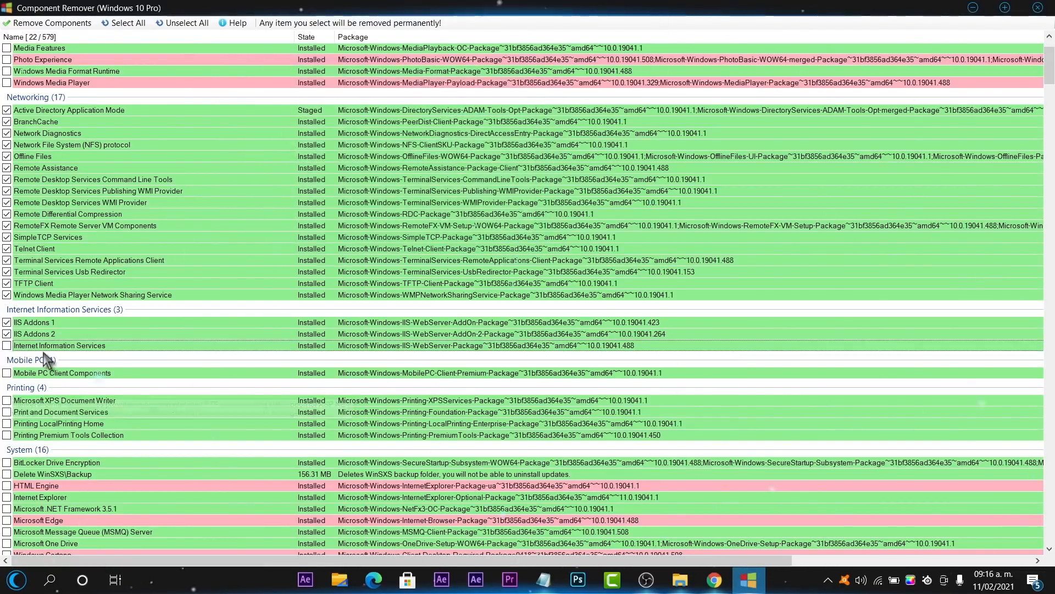
left_click(7, 333)
left_click(7, 322)
Mark Mobile PC Client Components and all four Printing components for removal.
scroll(27, 294, "down", 3)
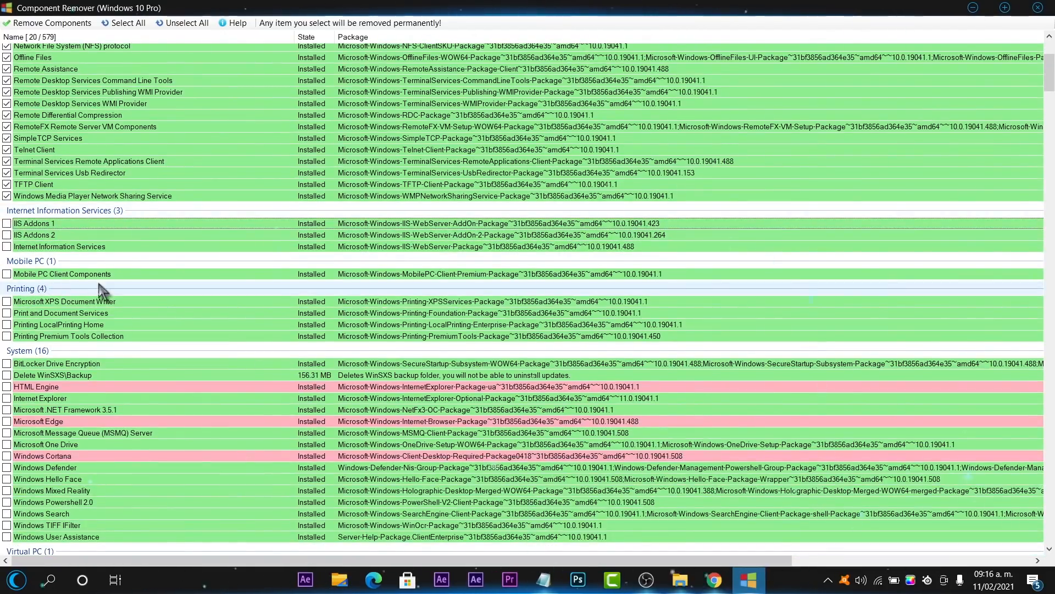
left_click(7, 274)
scroll(187, 283, "down", 2)
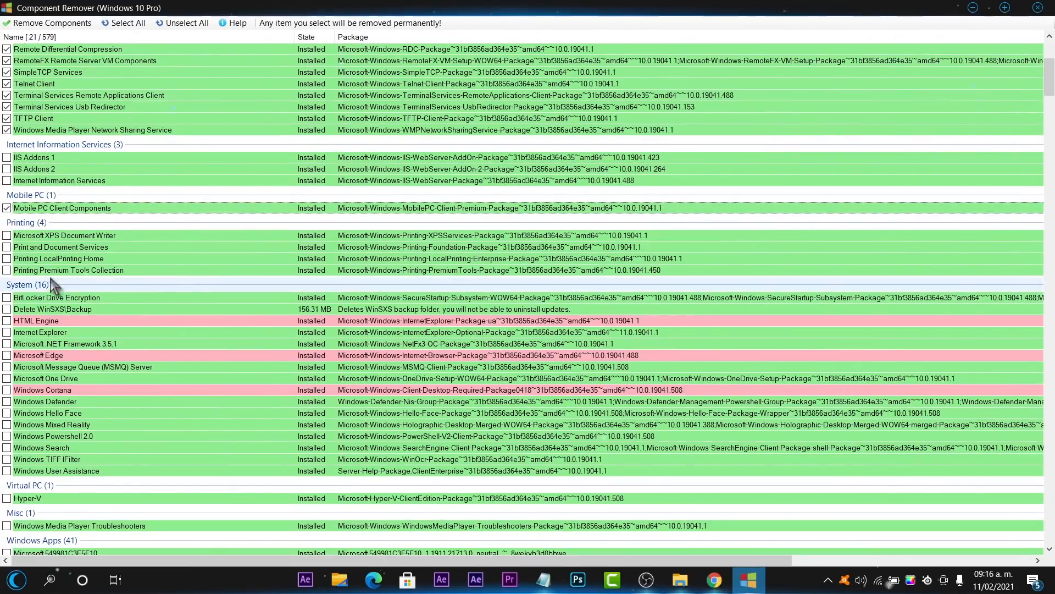
left_click(6, 235)
left_click(7, 247)
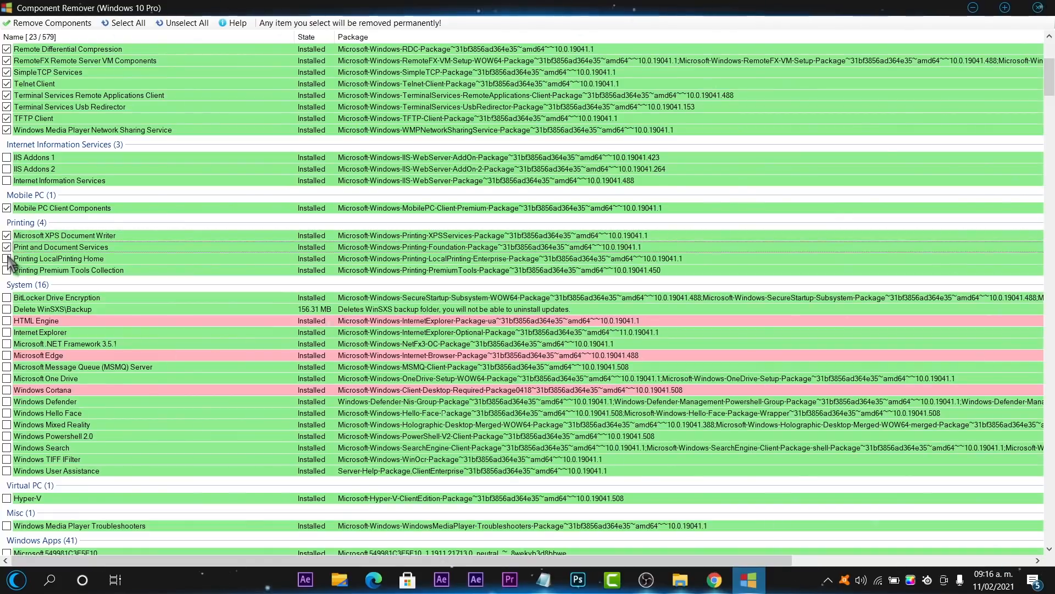
left_click(7, 258)
left_click(7, 269)
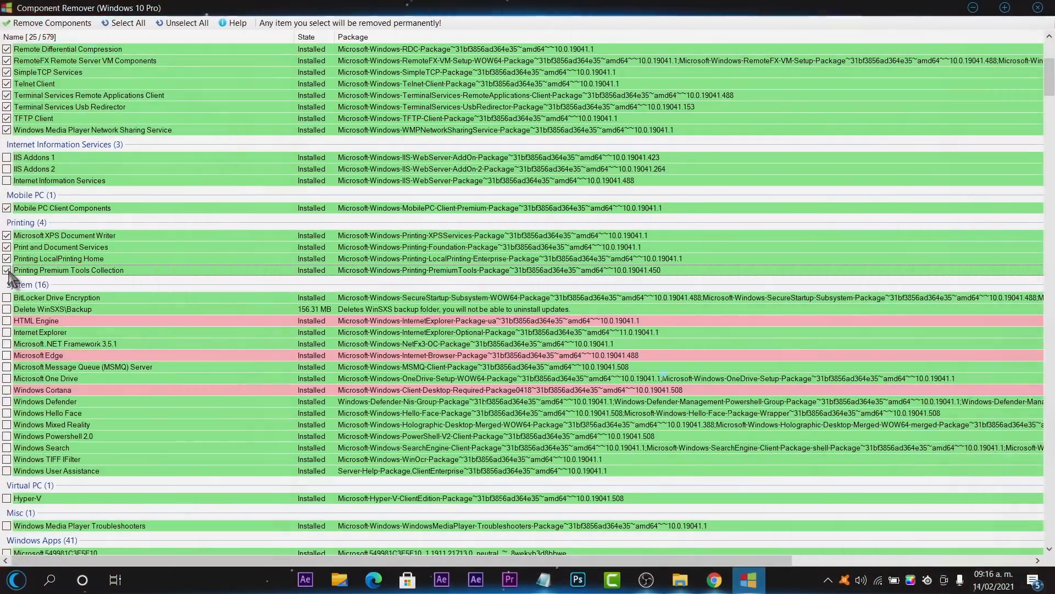
Mark the System components BitLocker Drive Encryption, Internet Explorer, Microsoft One Drive and Windows Hello Face for removal.
scroll(94, 263, "down", 3)
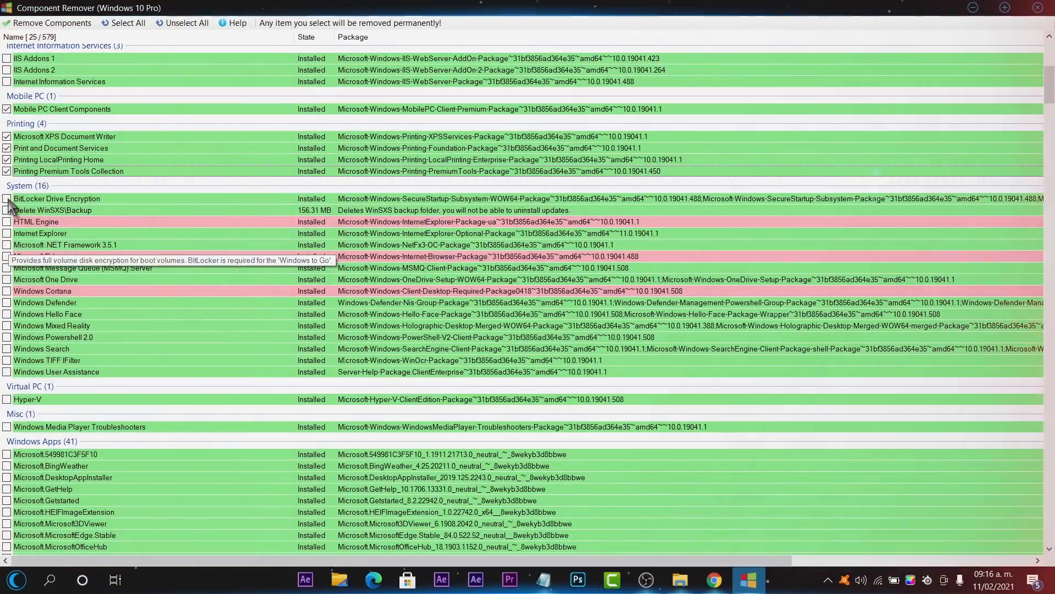
left_click(7, 199)
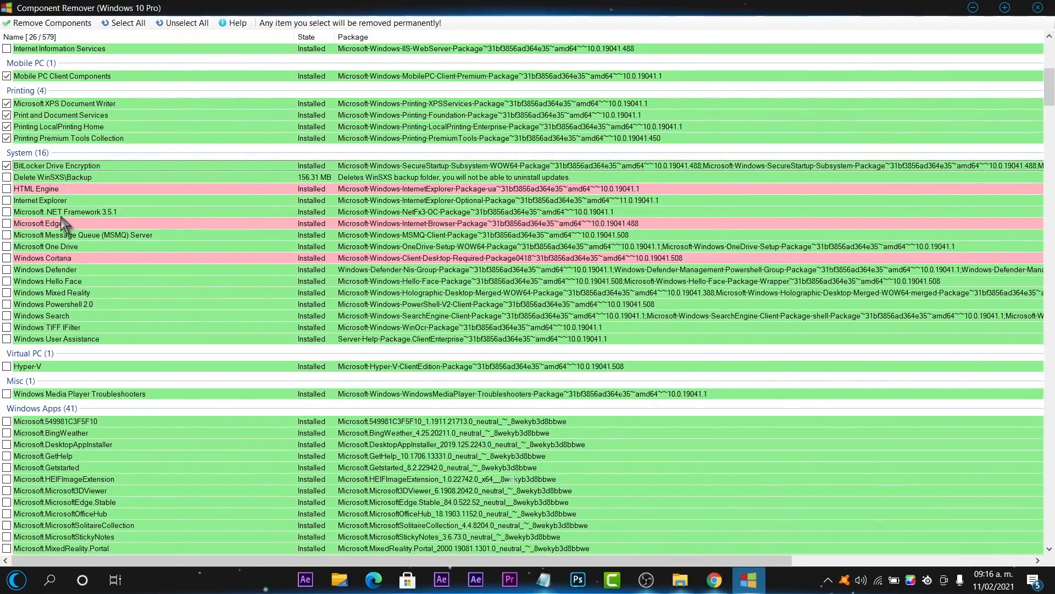
scroll(66, 223, "down", 3)
scroll(58, 209, "up", 2)
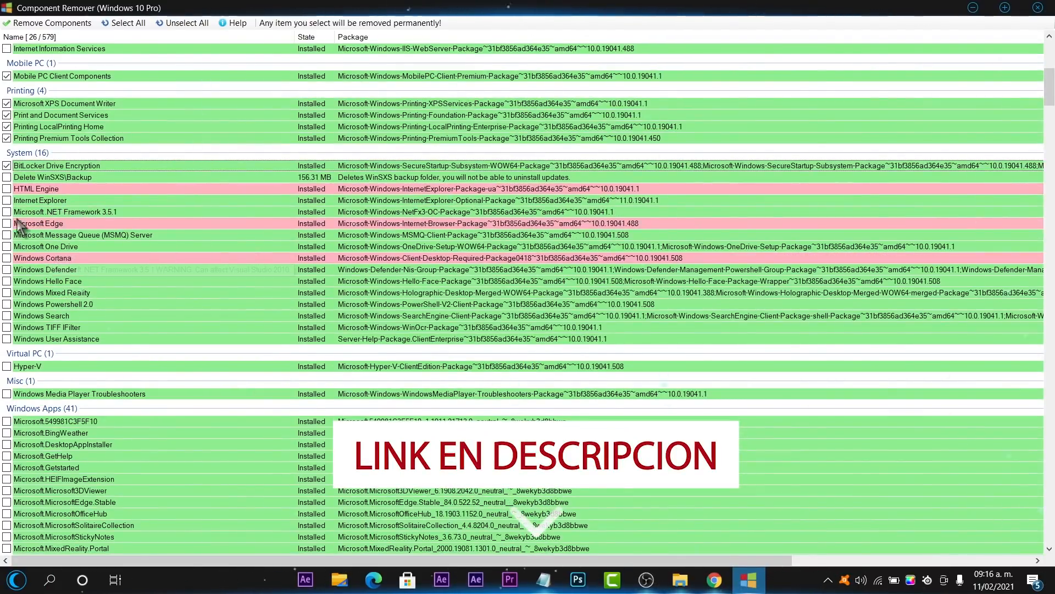
left_click(6, 200)
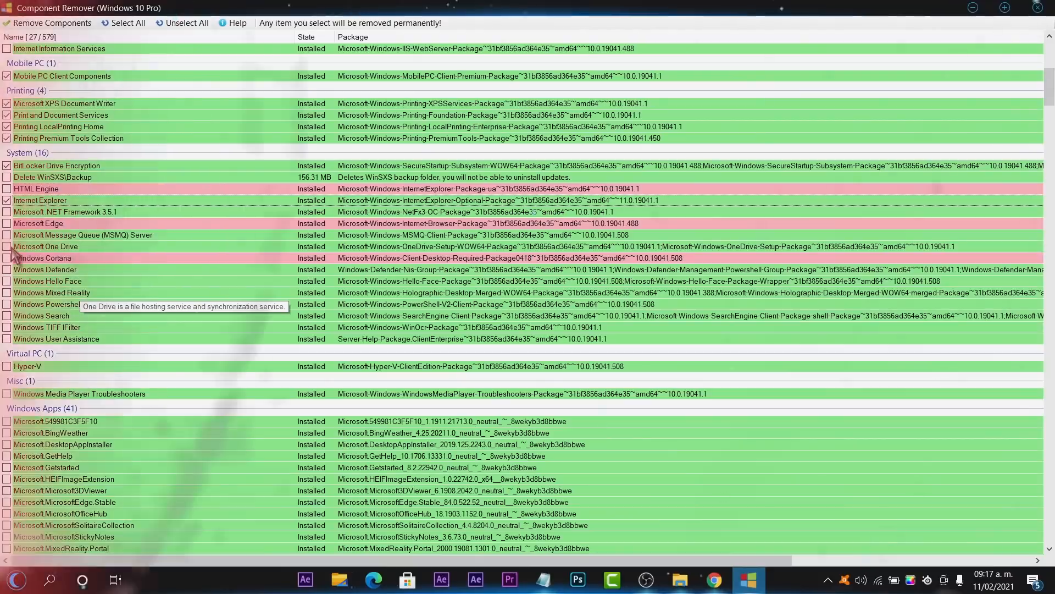
left_click(9, 253)
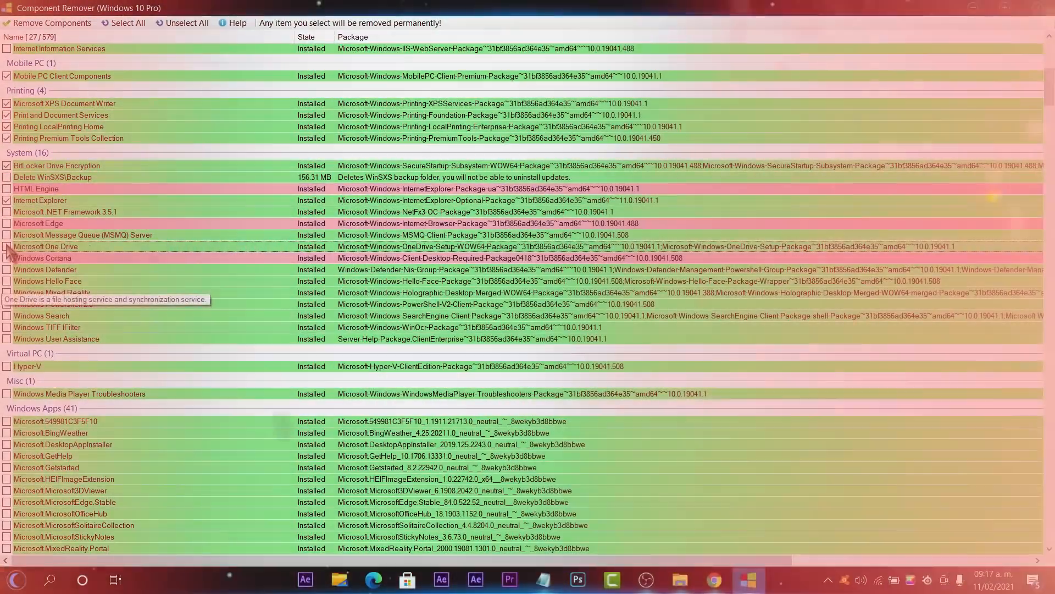
left_click(7, 247)
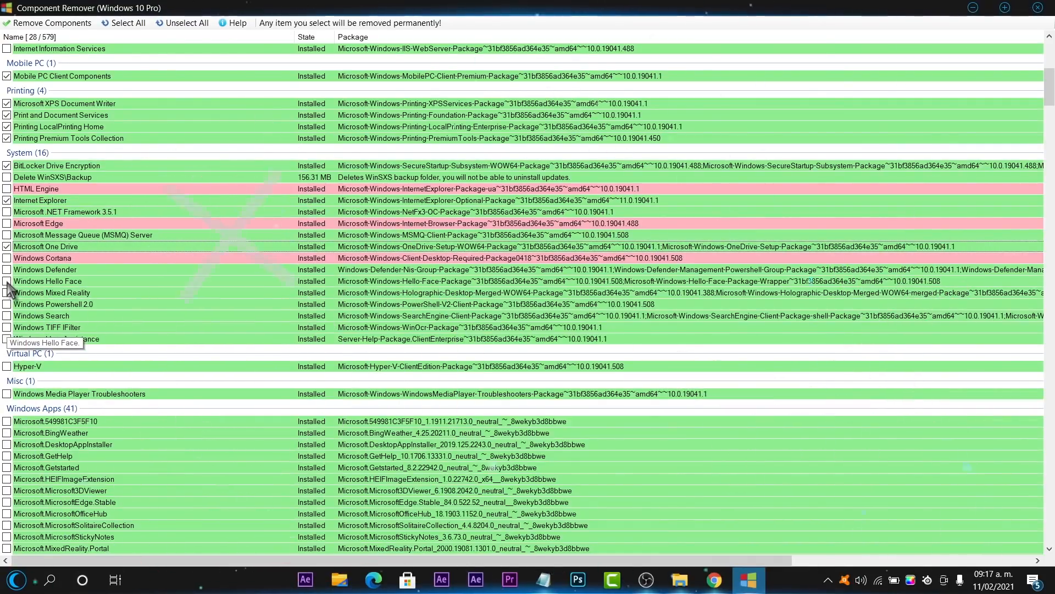
left_click(7, 281)
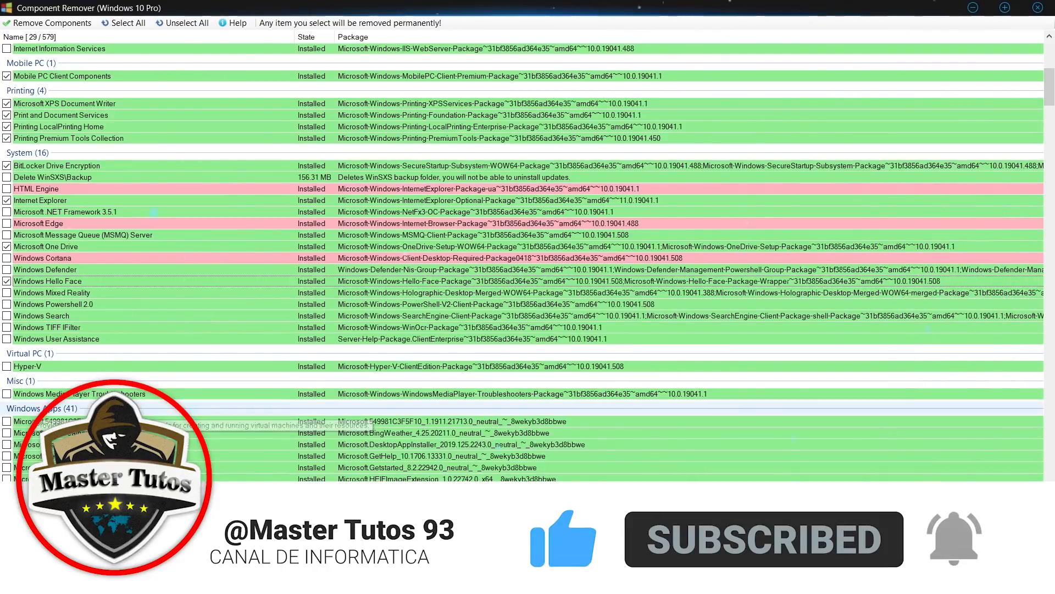
Mark the Windows Apps Microsoft.Office.OneNote, Microsoft.People and Microsoft.SkypeApp for removal.
scroll(153, 428, "down", 3)
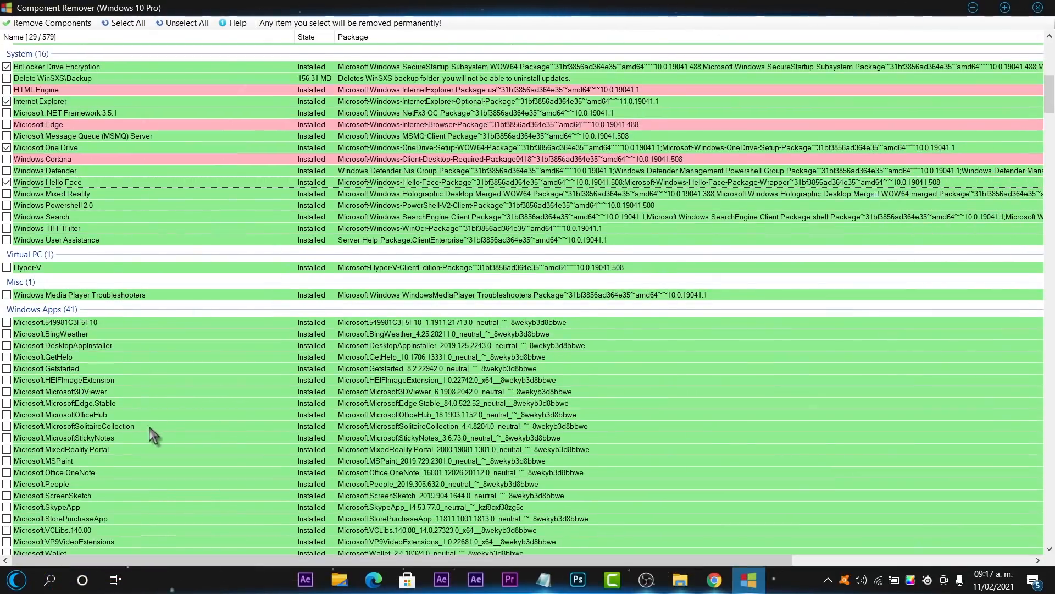
scroll(153, 434, "down", 2)
scroll(130, 287, "down", 2)
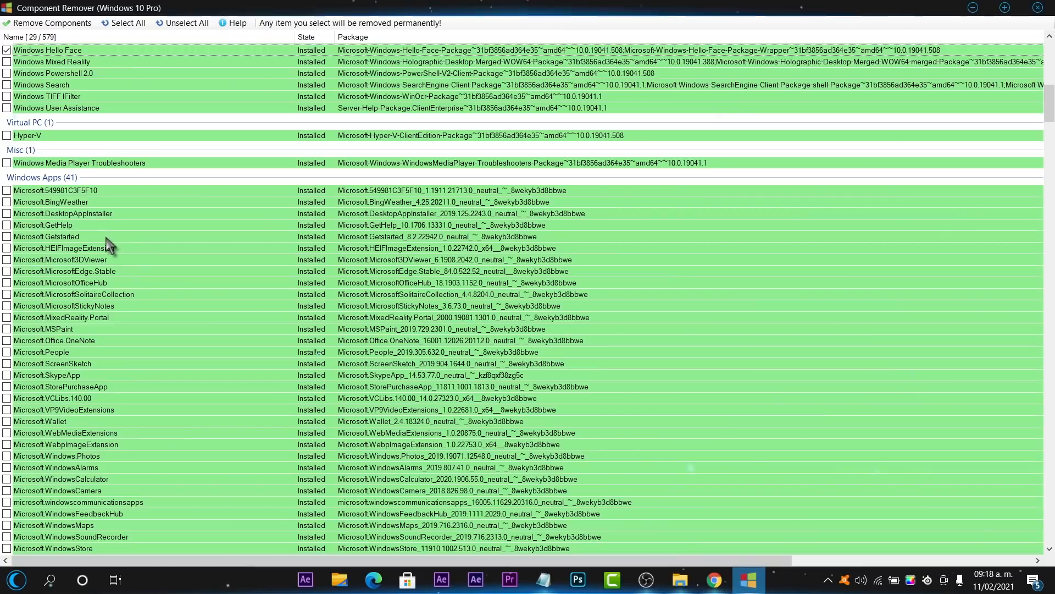
scroll(316, 393, "down", 1)
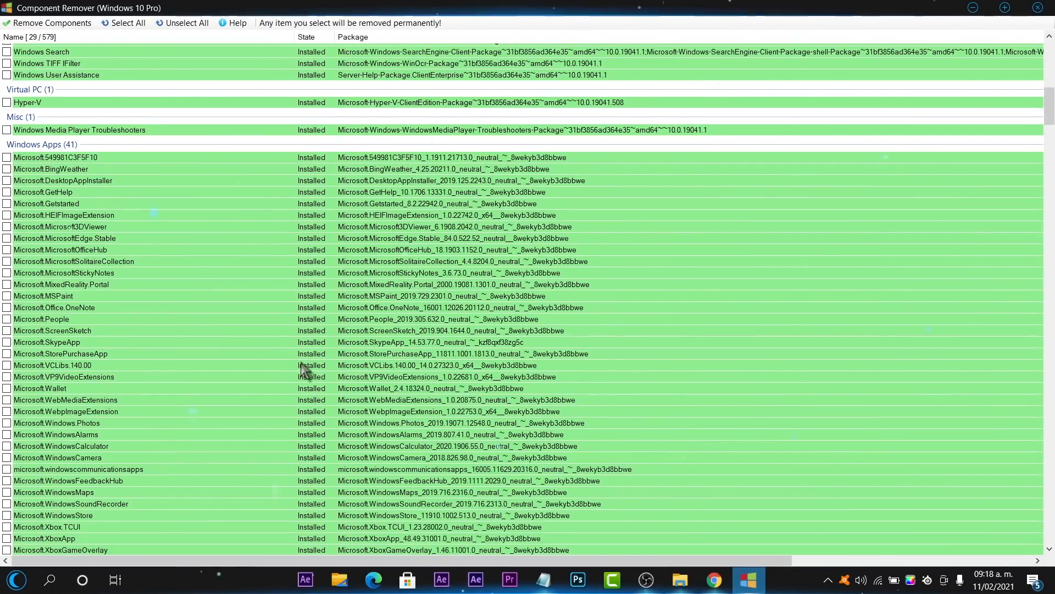
scroll(53, 265, "down", 5)
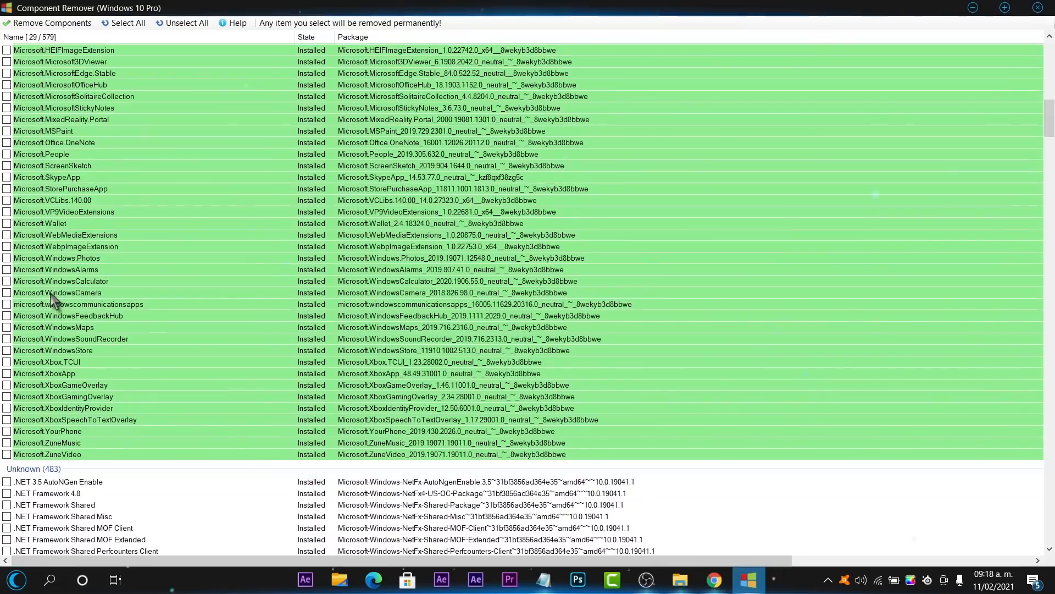
scroll(114, 448, "up", 4)
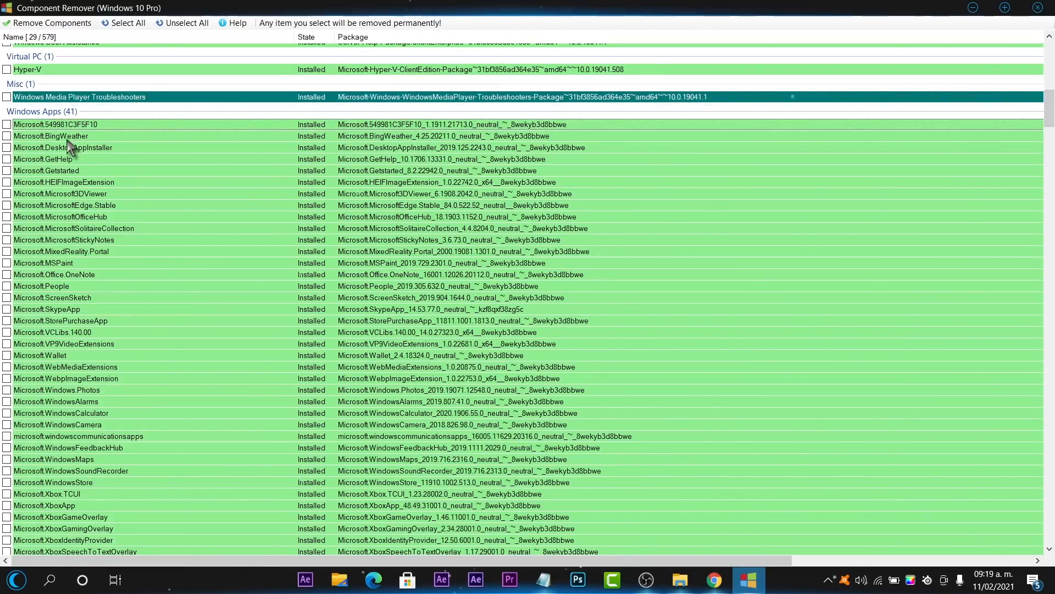
left_click(9, 274)
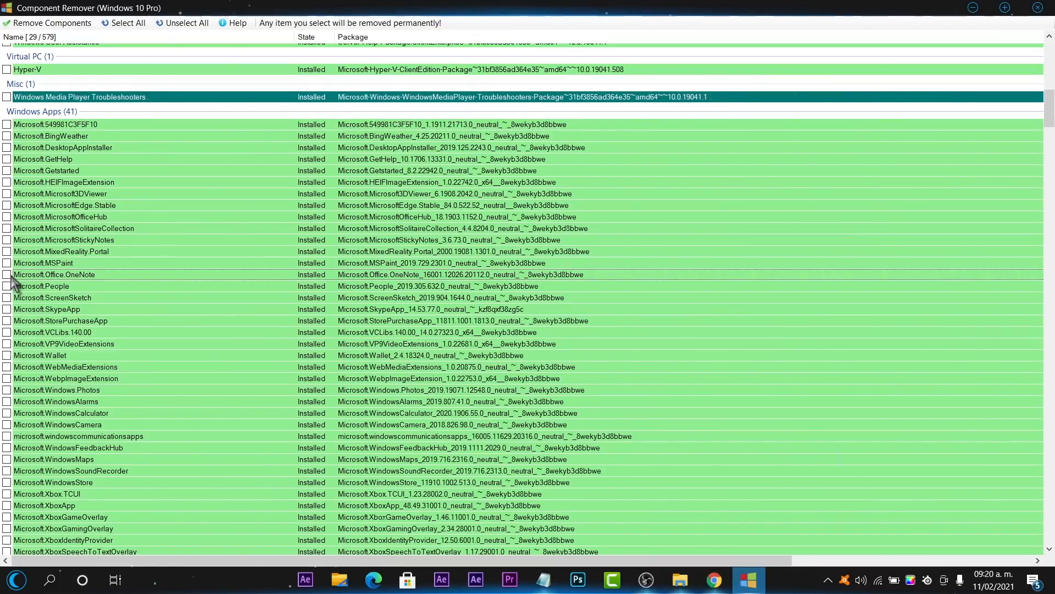
left_click(6, 286)
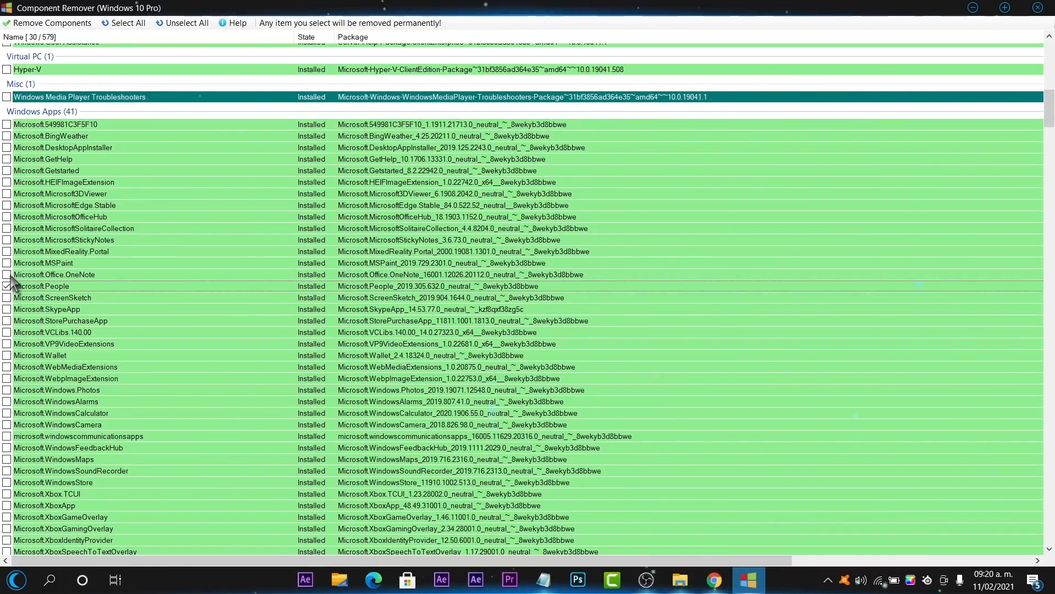
left_click(7, 274)
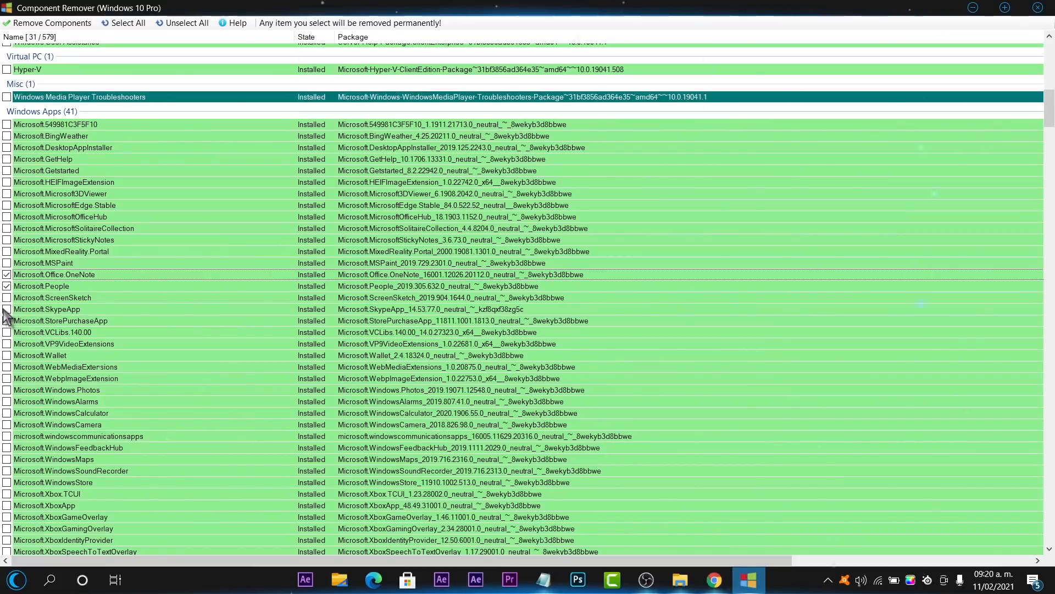
left_click(6, 309)
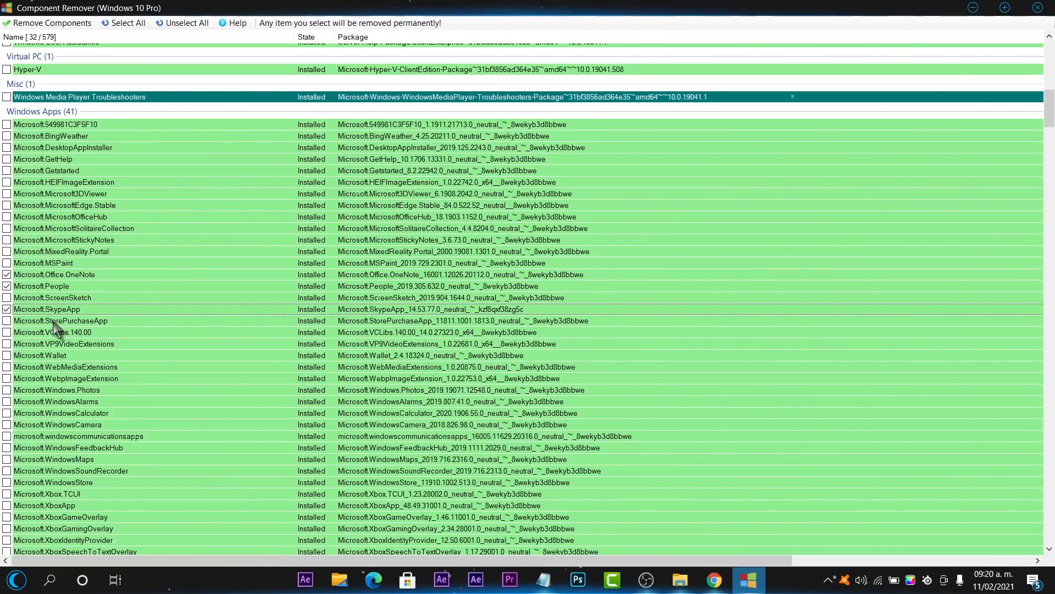
Mark the Windows Apps Microsoft.WindowsMaps and Microsoft.WindowsFeedbackHub for removal.
scroll(127, 339, "down", 1)
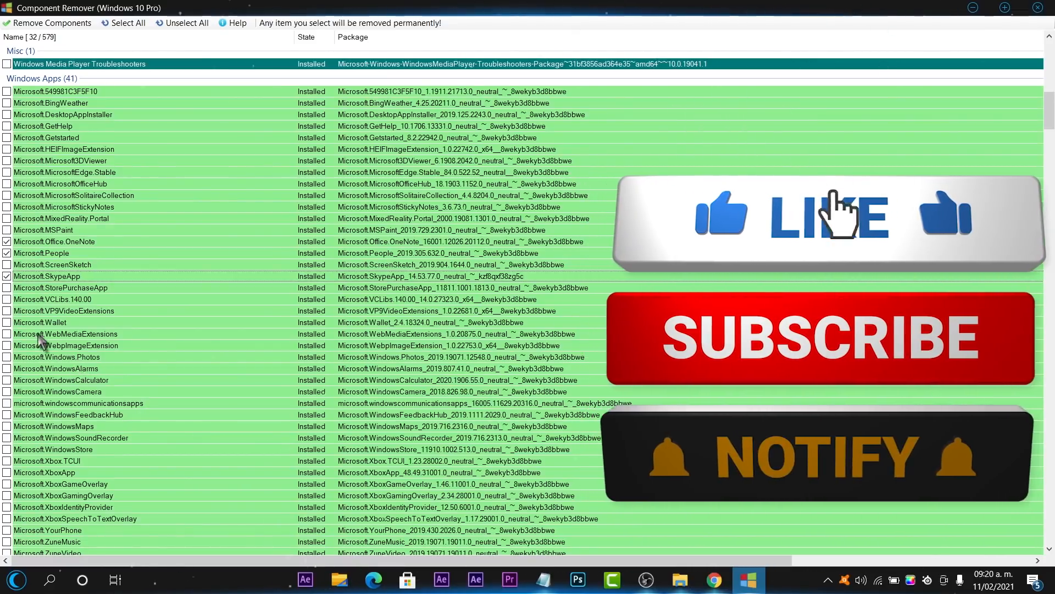
scroll(86, 330, "down", 1)
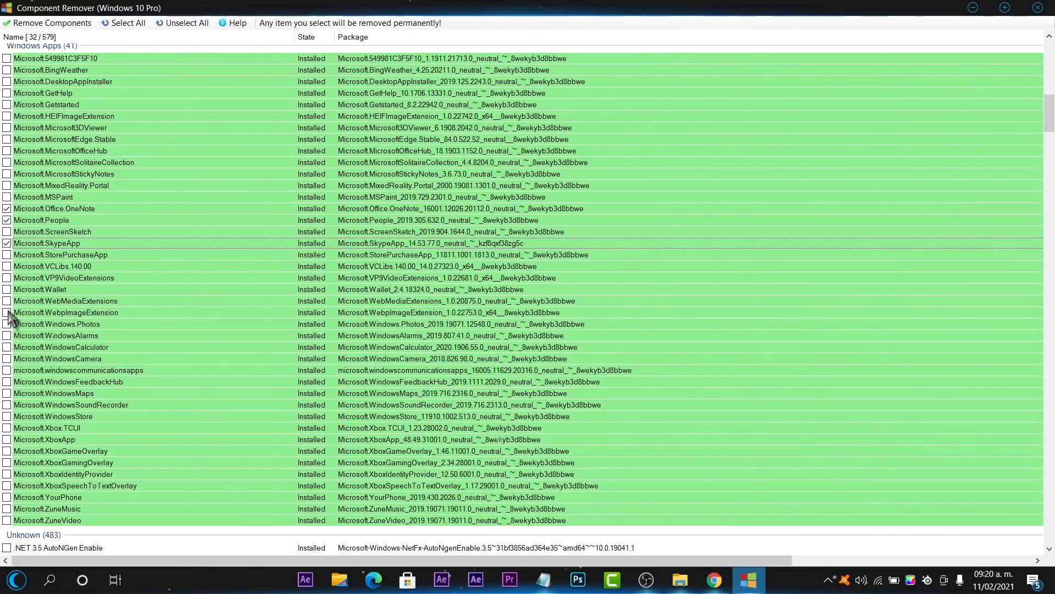
left_click(7, 393)
left_click(7, 382)
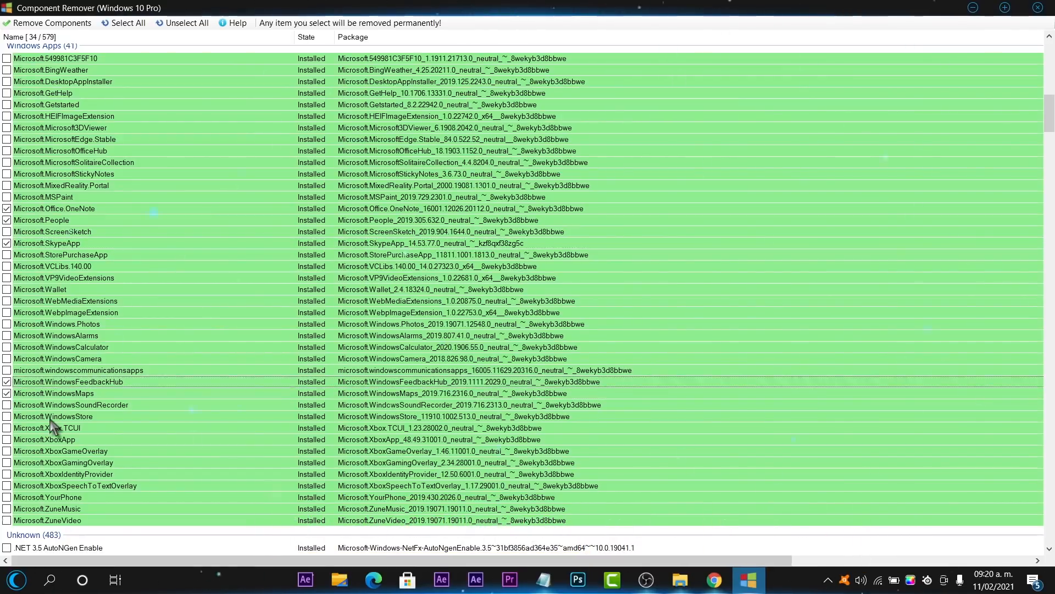
Mark all six Xbox apps, from Microsoft.Xbox.TCUI to Microsoft.XboxSpeechToTextOverlay, and Microsoft.YourPhone for removal.
scroll(50, 424, "down", 2)
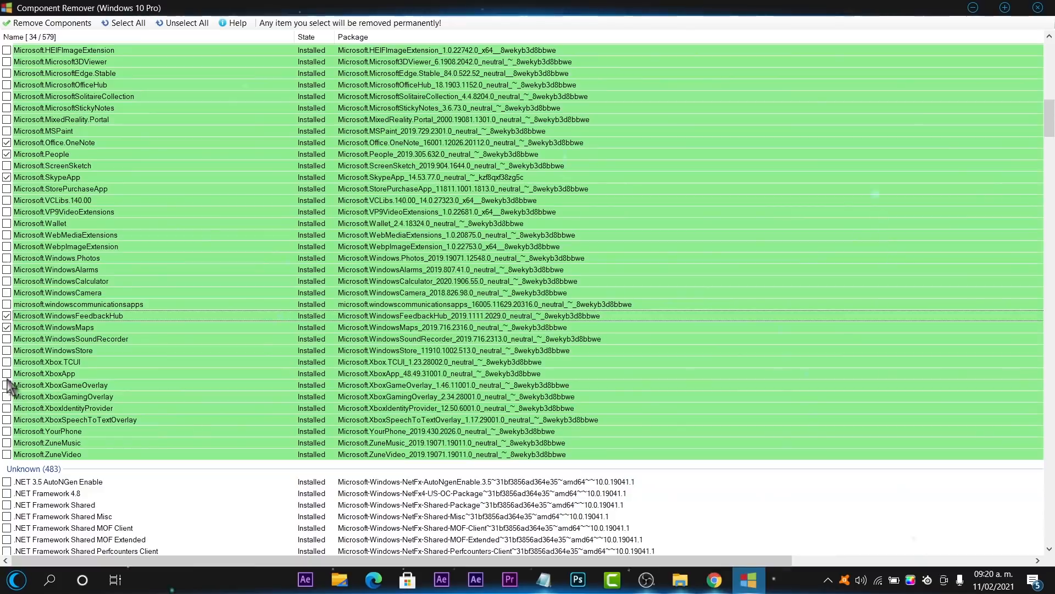
left_click(6, 362)
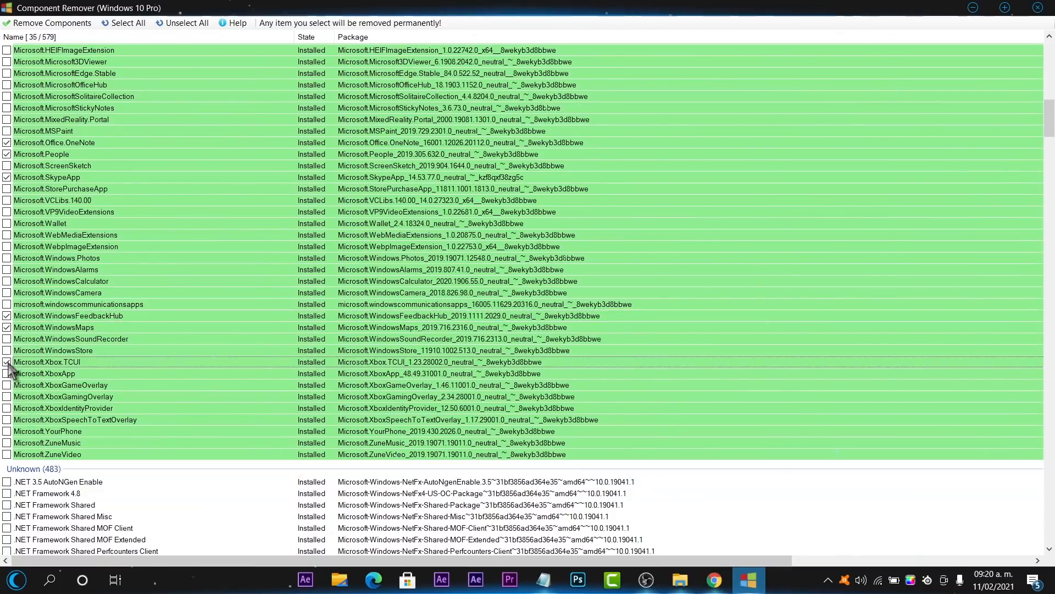
left_click(7, 373)
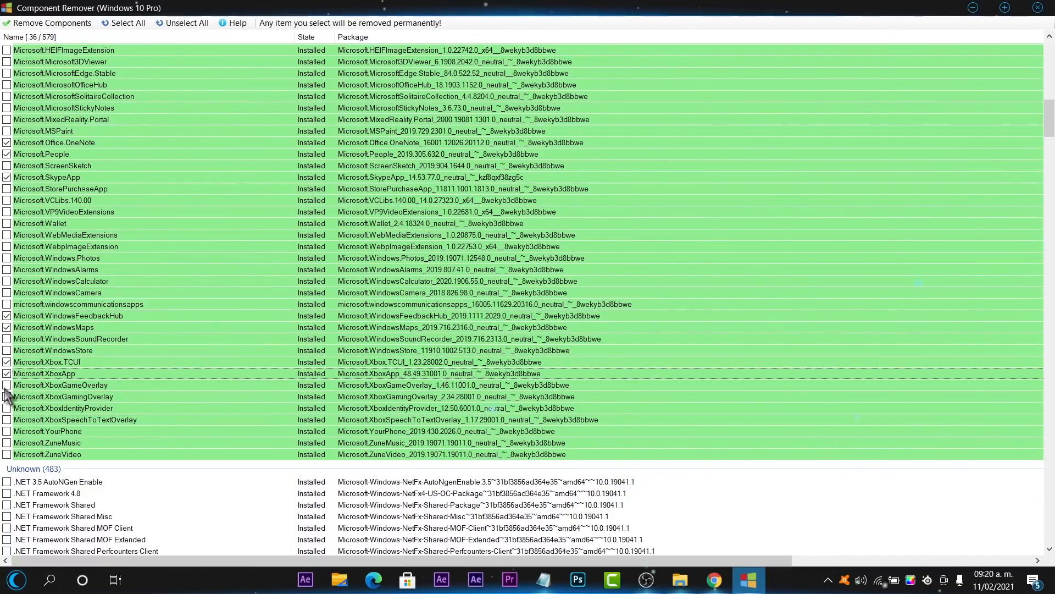
left_click(7, 385)
left_click(5, 398)
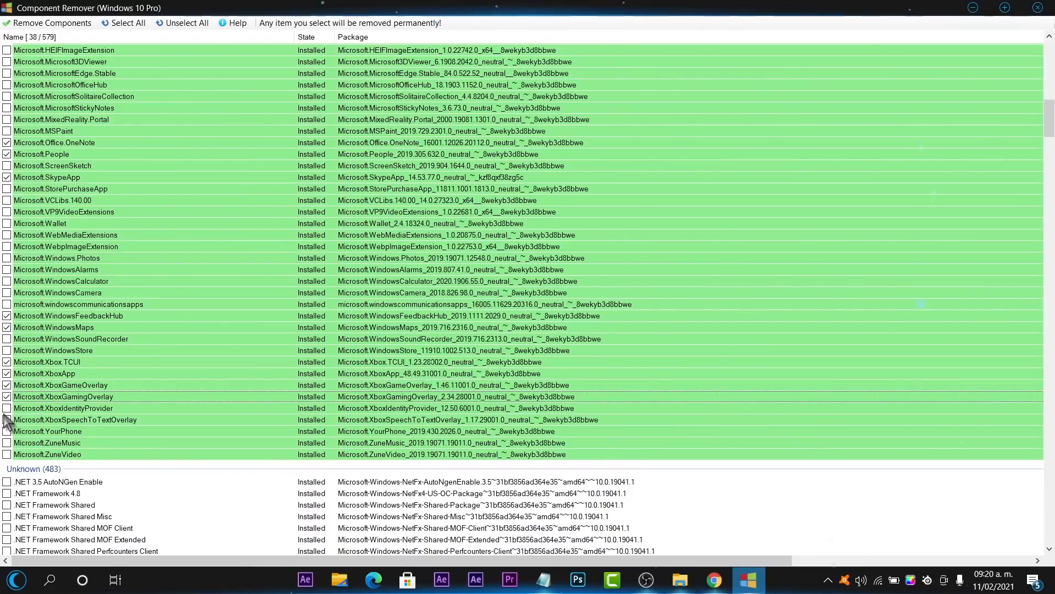
left_click(6, 408)
left_click(6, 420)
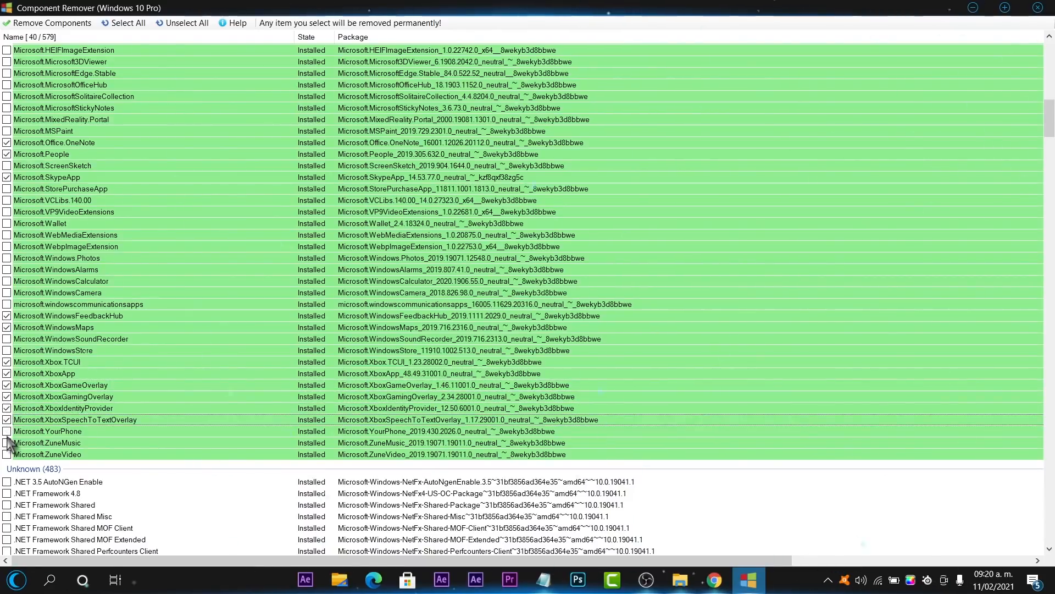
left_click(7, 432)
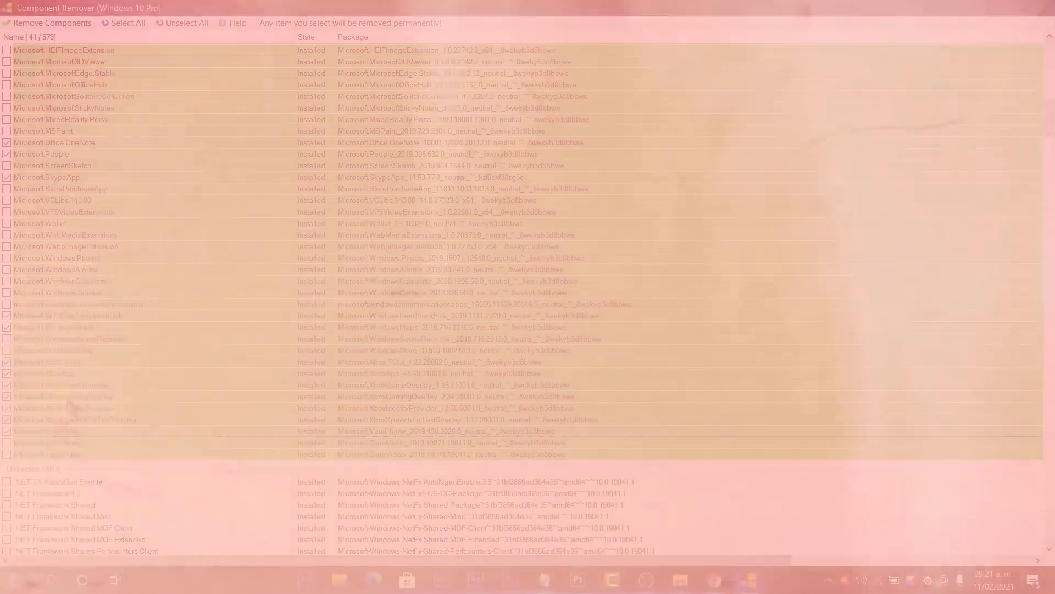
Mark the Windows Apps Microsoft.MicrosoftStickyNotes, Microsoft.MicrosoftOfficeHub and Microsoft.Microsoft3DViewer for removal.
scroll(70, 405, "up", 2)
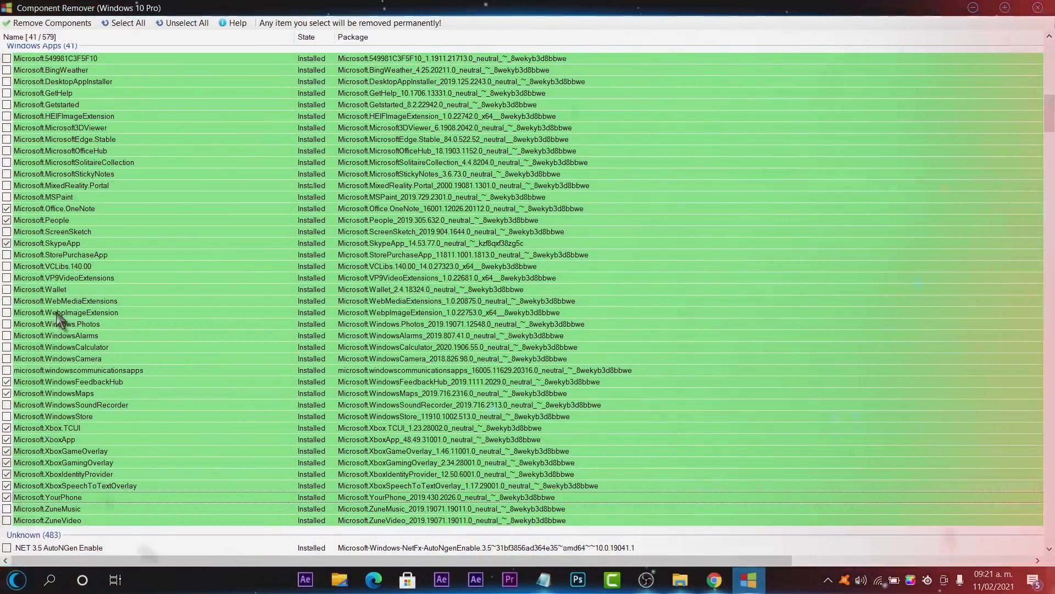
scroll(71, 311, "up", 2)
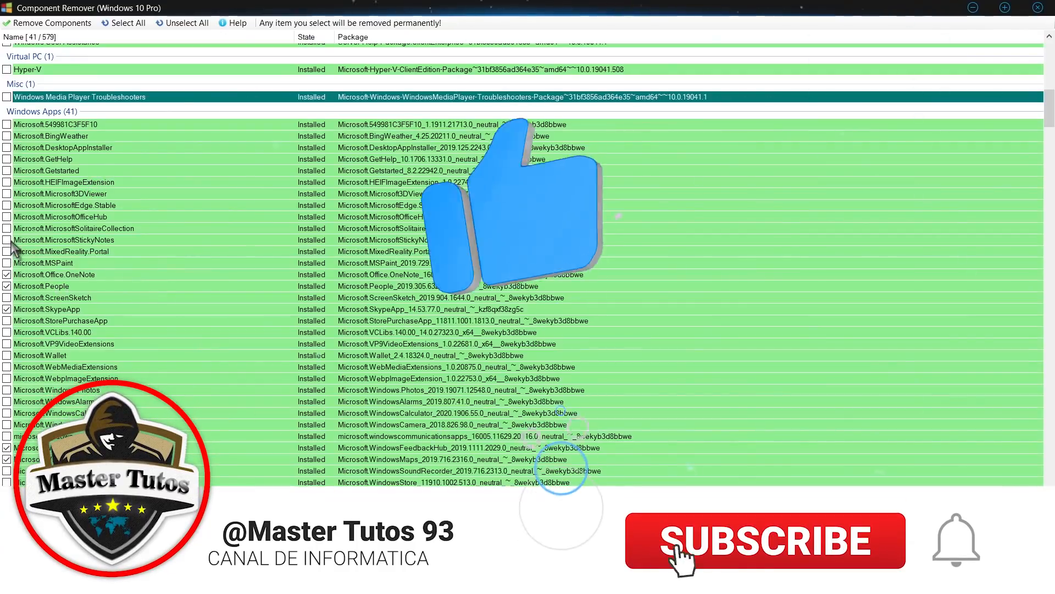
left_click(7, 240)
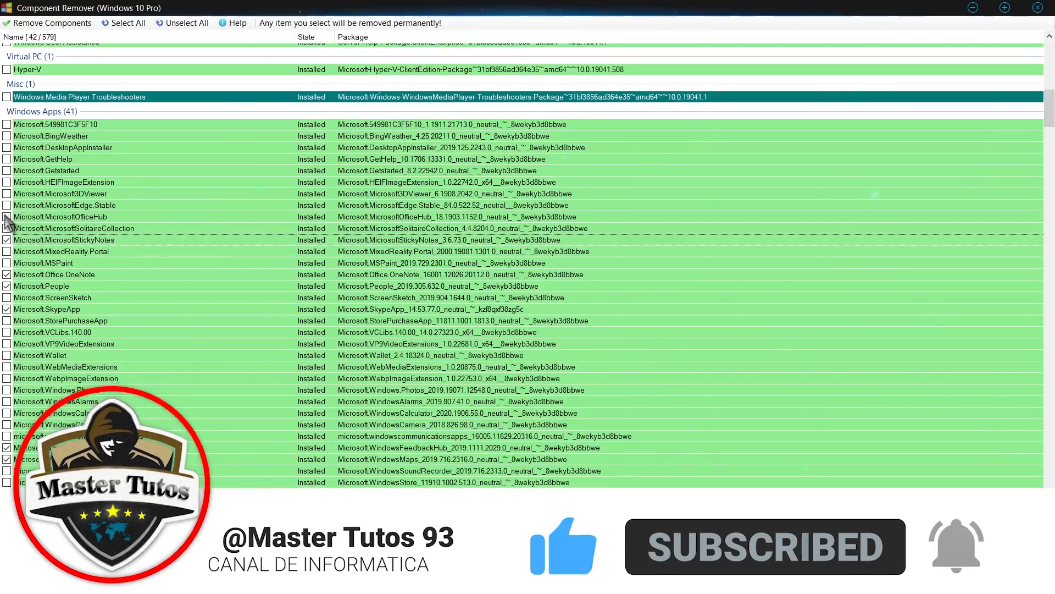
left_click(7, 216)
scroll(53, 273, "up", 1)
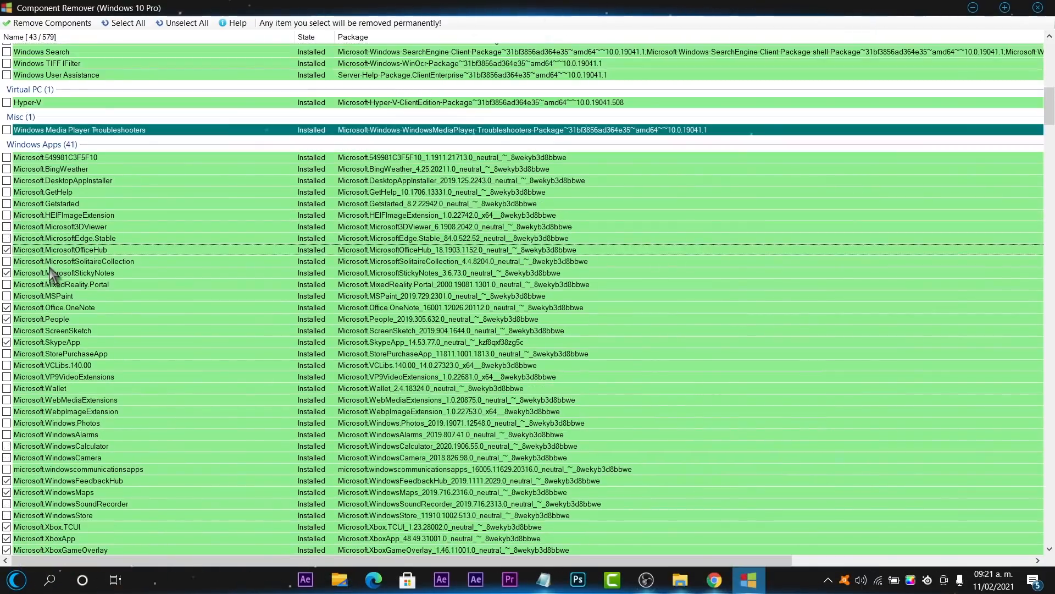
left_click(8, 226)
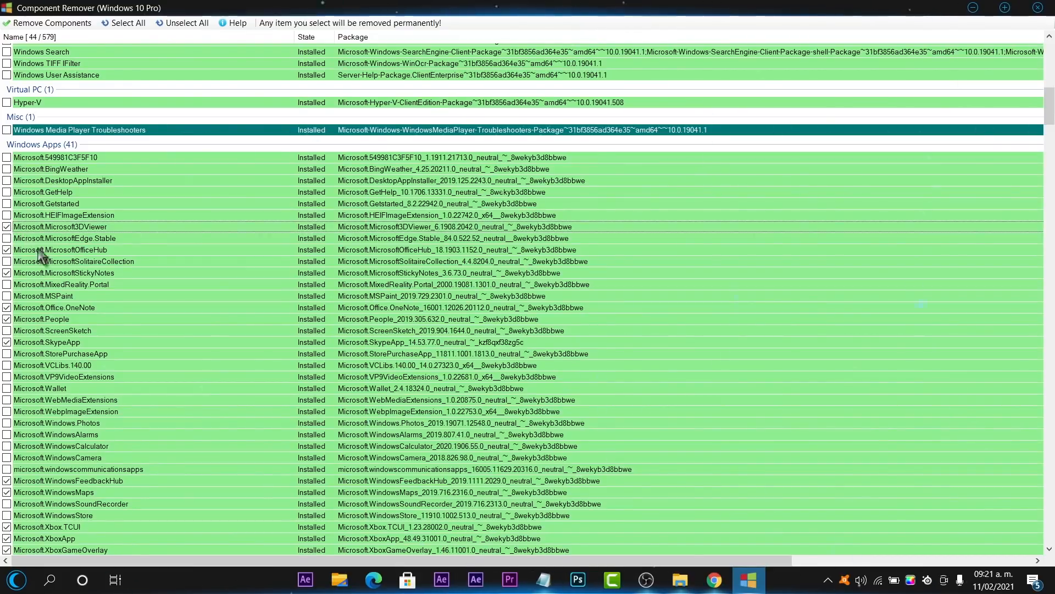
Examine the first packages in the Unknown group and recheck the selections made among the Windows Apps.
scroll(66, 272, "up", 2)
scroll(125, 354, "down", 7)
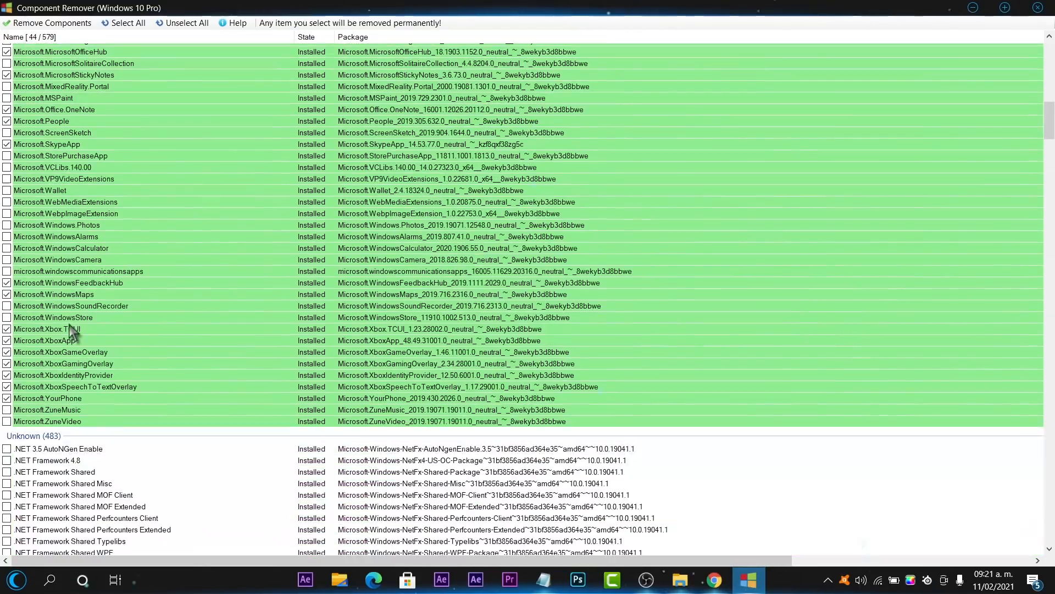
scroll(752, 257, "down", 8)
scroll(802, 324, "down", 10)
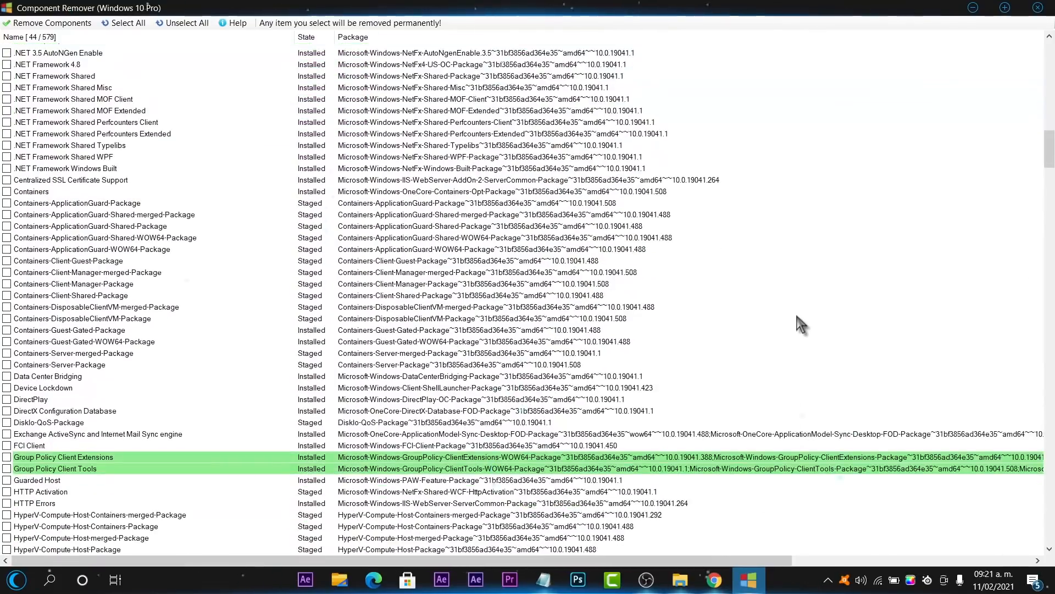
scroll(801, 326, "up", 7)
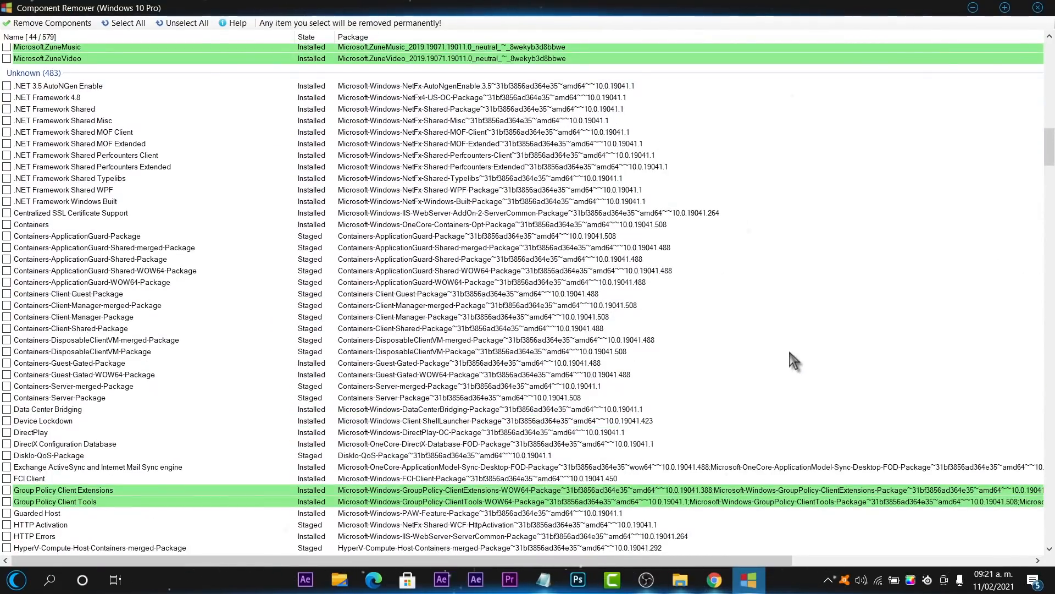
scroll(789, 352, "down", 15)
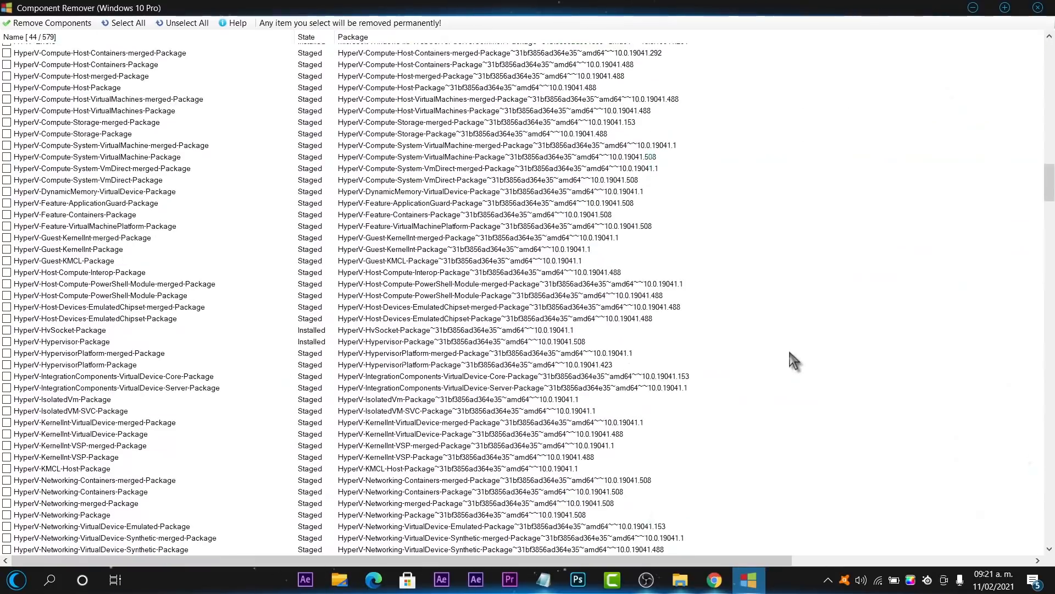
scroll(787, 355, "up", 20)
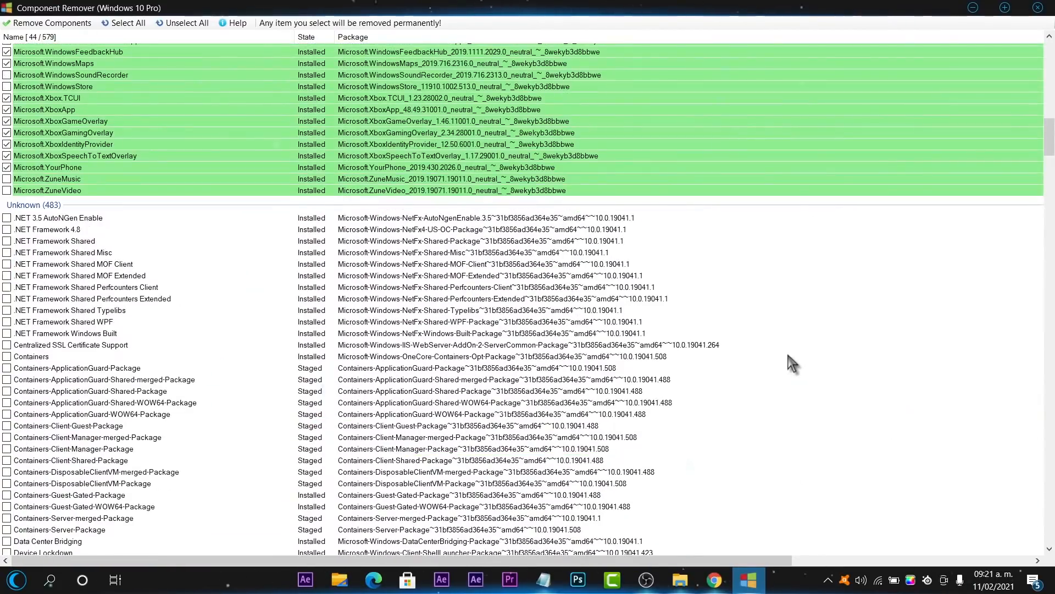
scroll(756, 464, "up", 6)
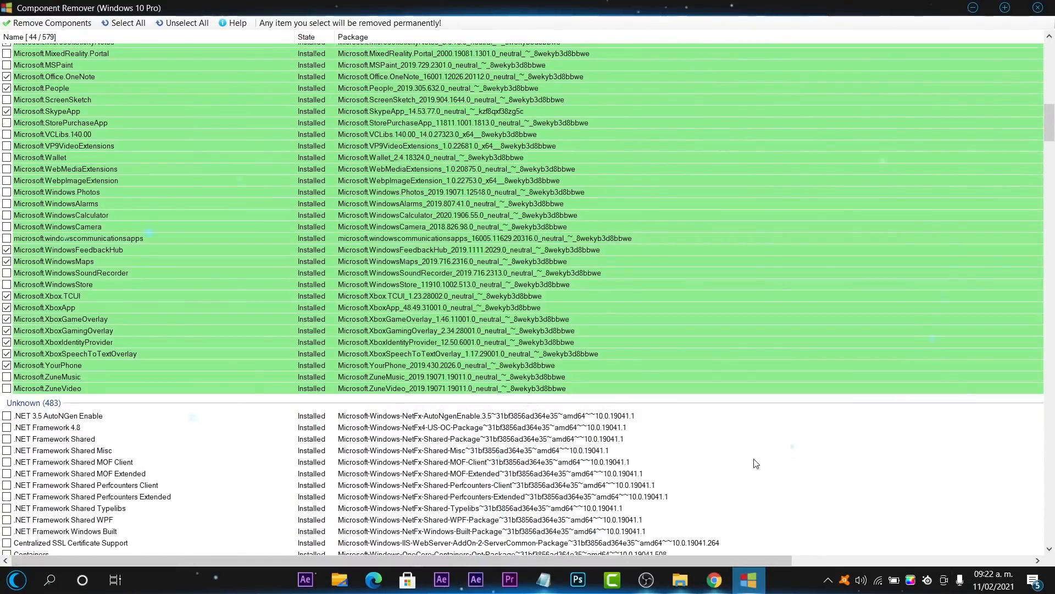
scroll(345, 244, "up", 10)
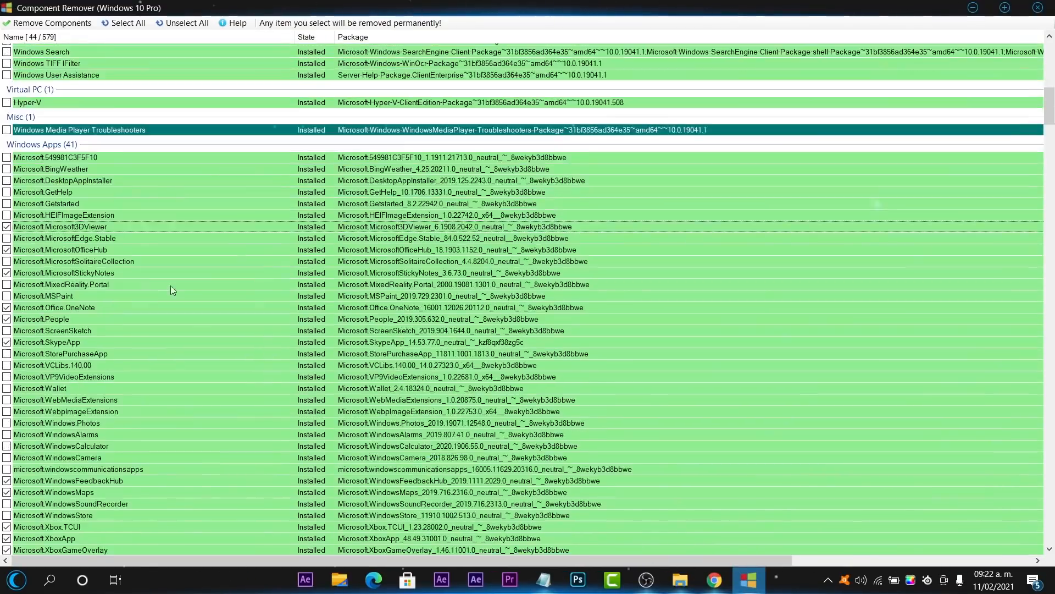
Review the remaining components through the Windows Setup DVD and Updates groups, and return to the Accessories group at the start of the list.
scroll(284, 257, "down", 12)
scroll(284, 257, "down", 6)
left_click_drag(1051, 126, 1053, 530)
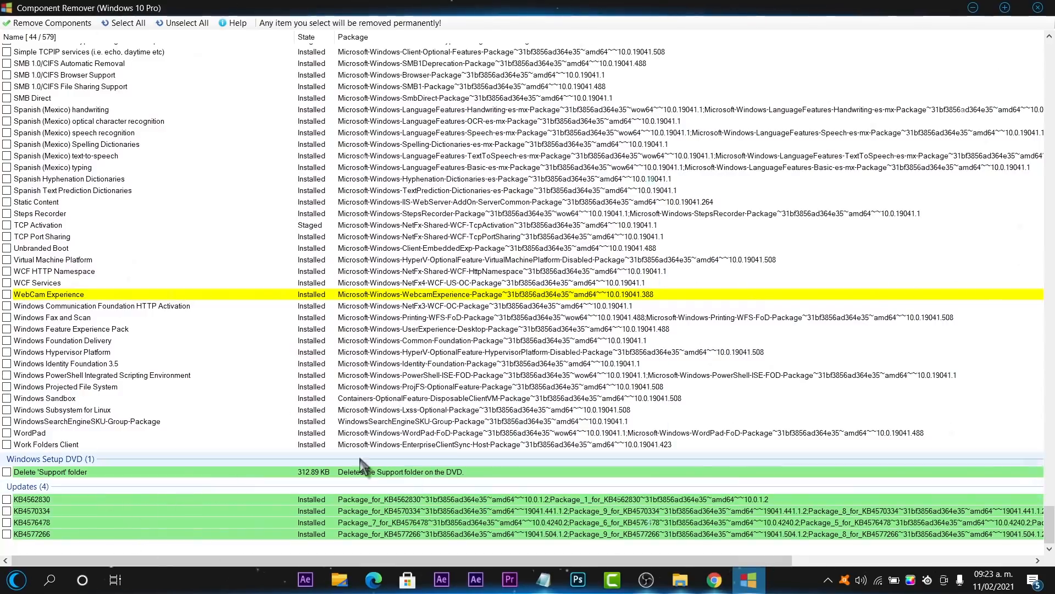
scroll(292, 512, "up", 12)
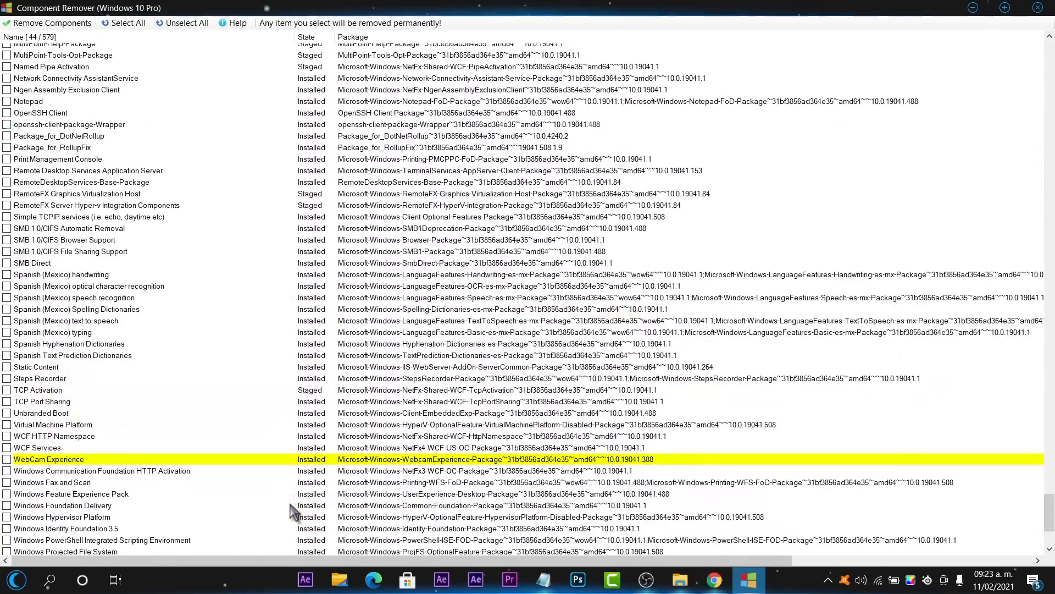
scroll(292, 517, "up", 20)
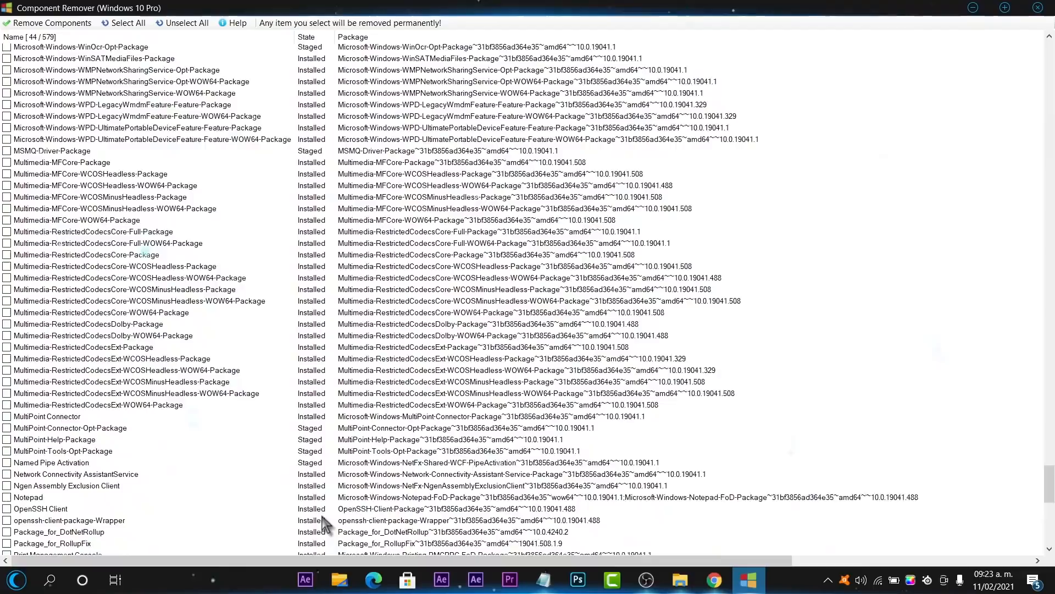
scroll(113, 241, "up", 20)
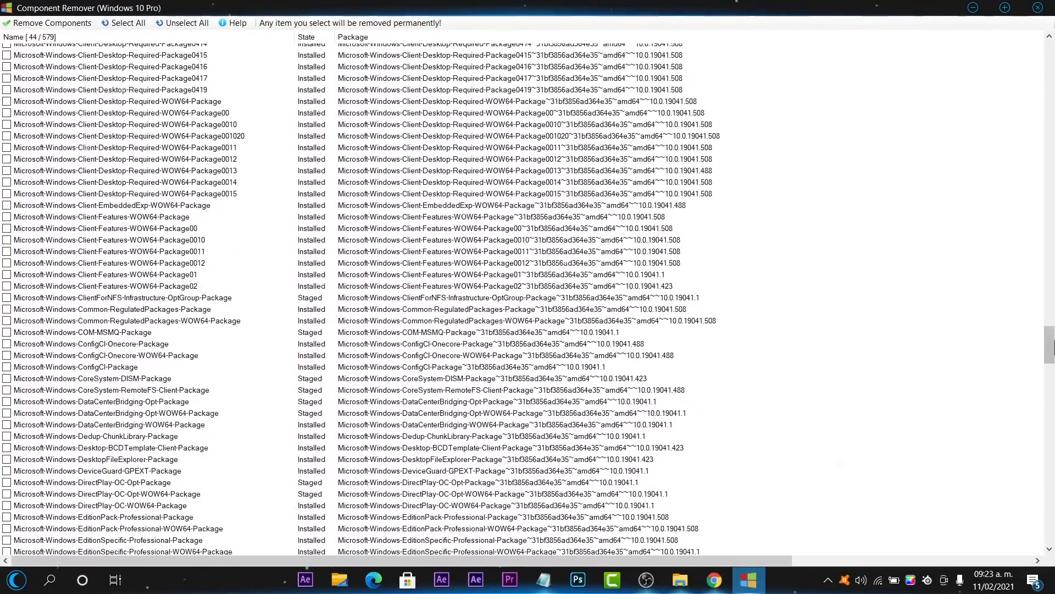
left_click_drag(1051, 345, 1050, 59)
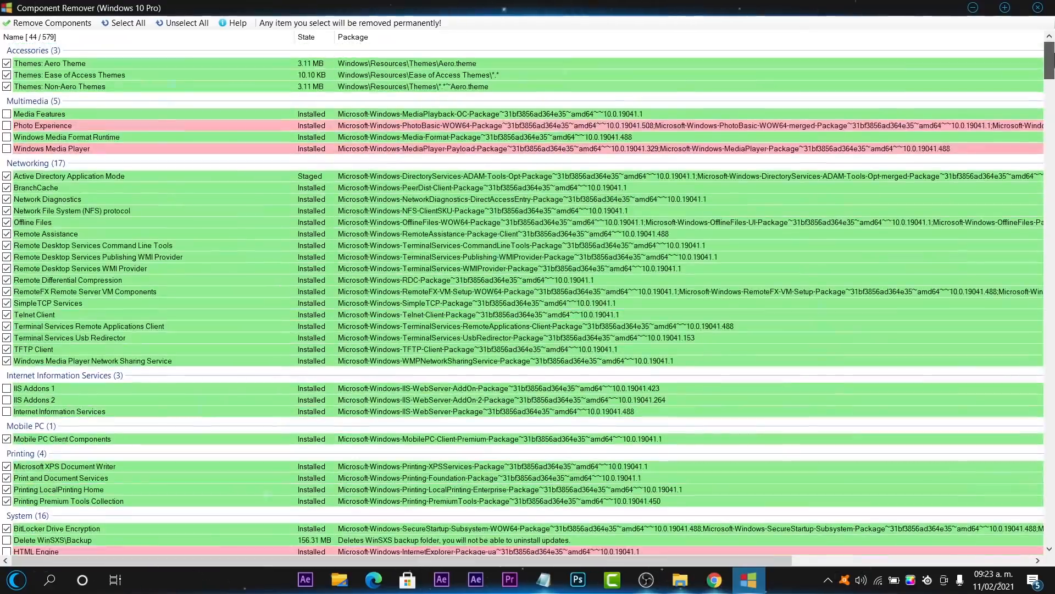
Remove the marked components from the Windows 10 Pro image and unmount it with the Save and Rebuild option.
left_click(48, 23)
left_click(586, 341)
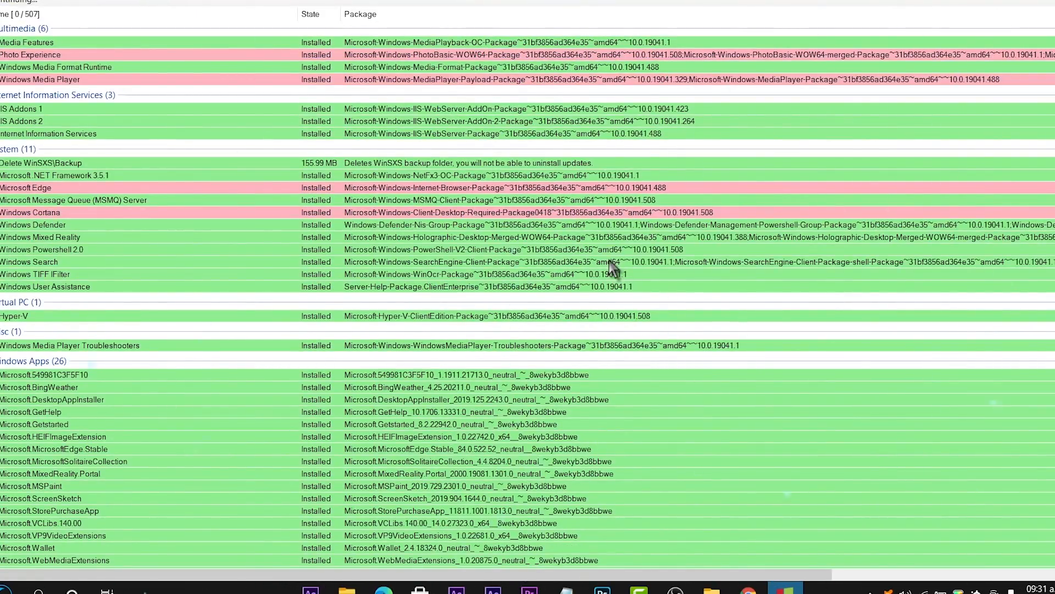
left_click_drag(473, 198, 477, 114)
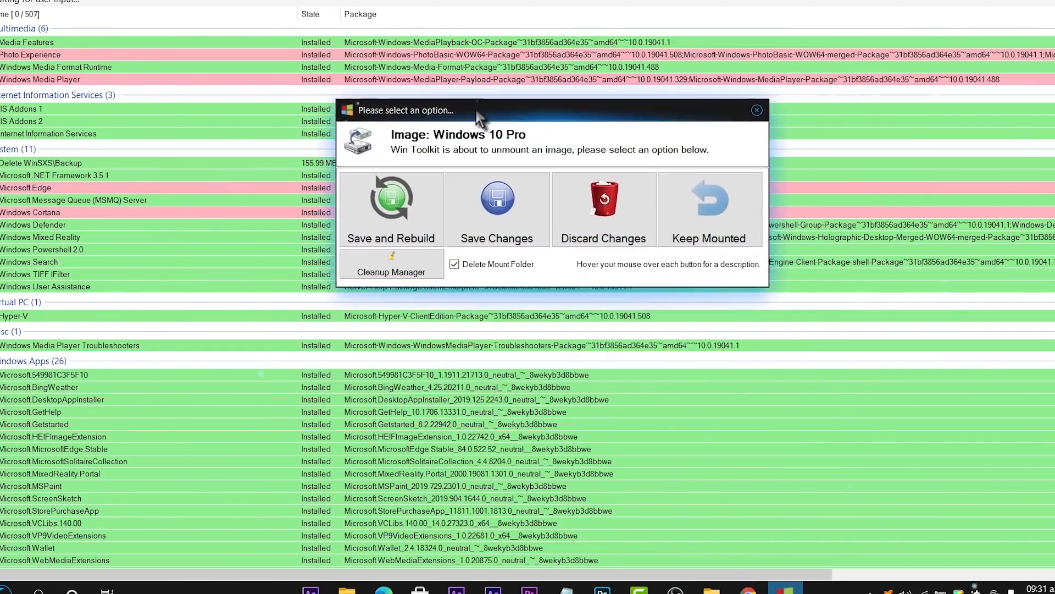
left_click(391, 203)
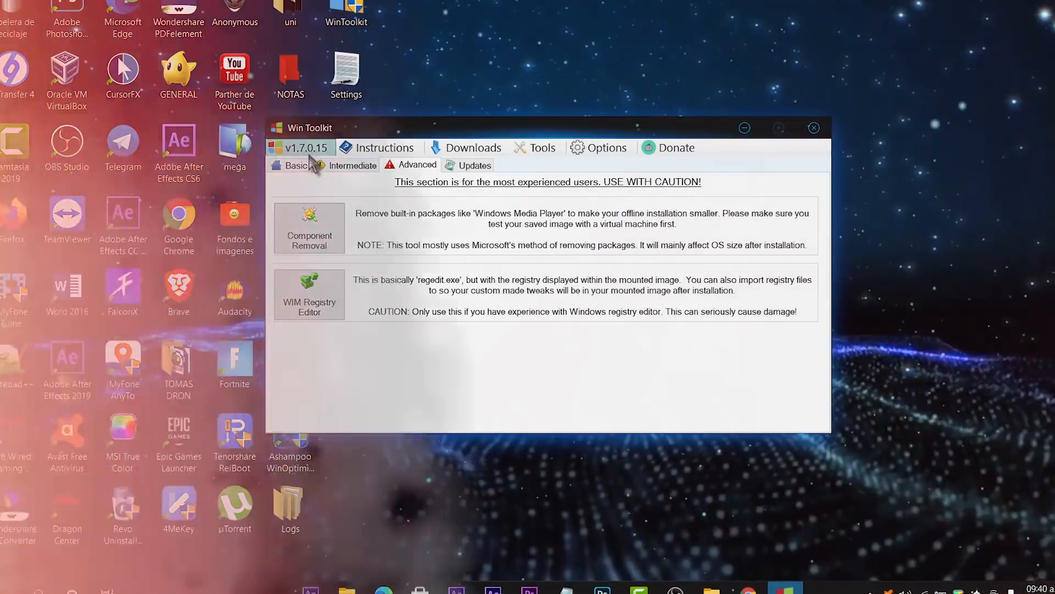
Start the ISO Maker and choose the folder Win10_20H2_Spanish(Mexico)_x64 inside ISO 20H2 as the source.
left_click(311, 160)
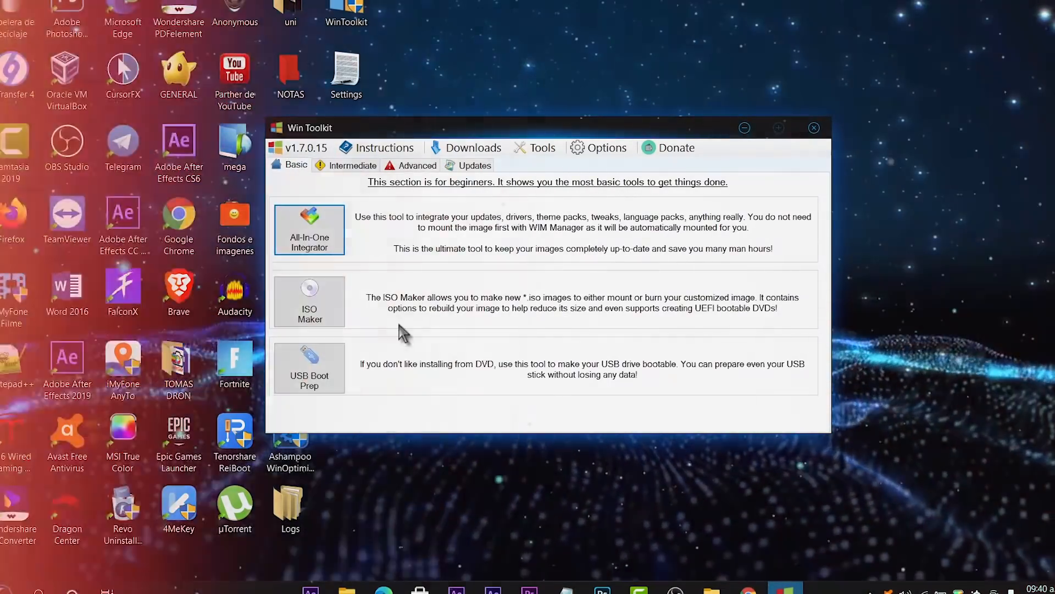
left_click(319, 312)
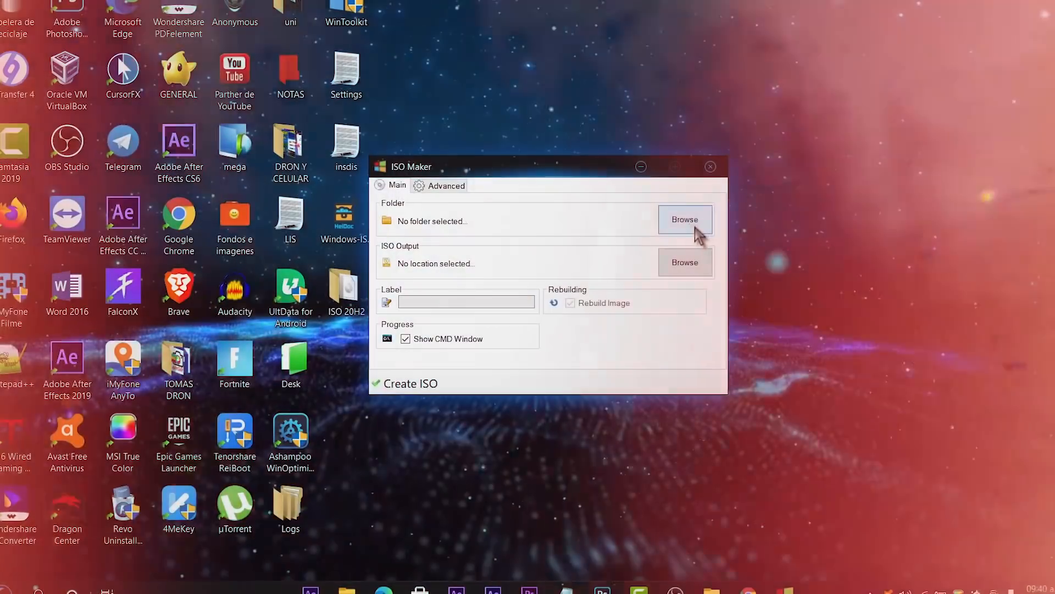
left_click(692, 222)
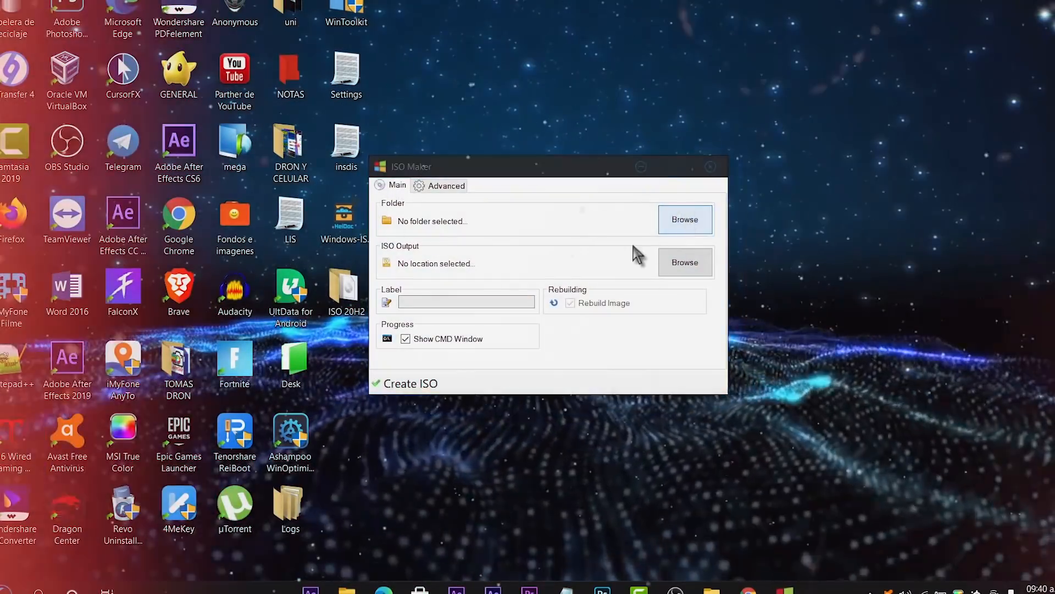
scroll(615, 323, "down", 6)
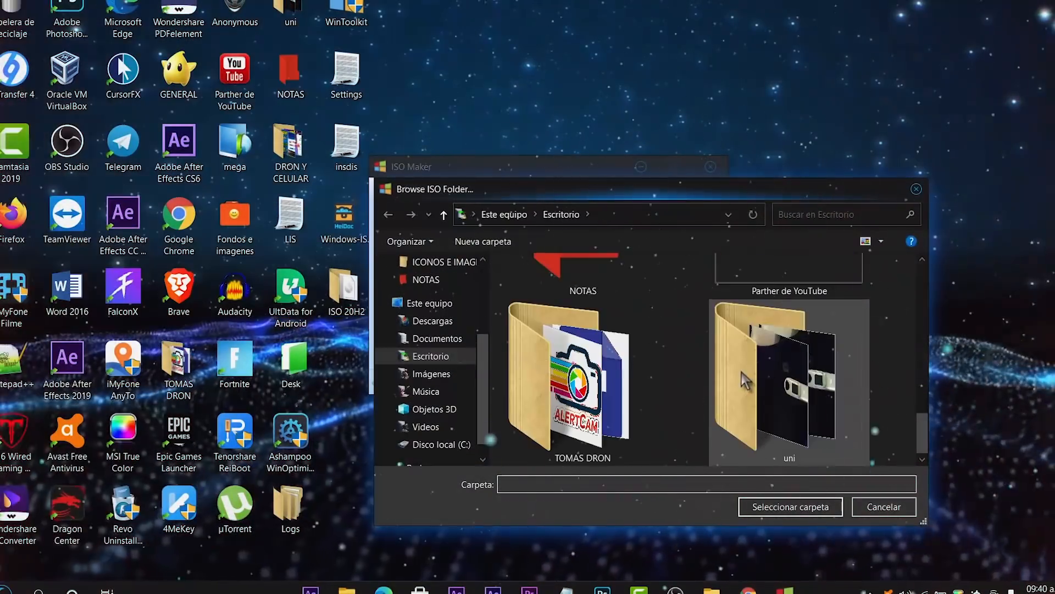
scroll(744, 394, "up", 6)
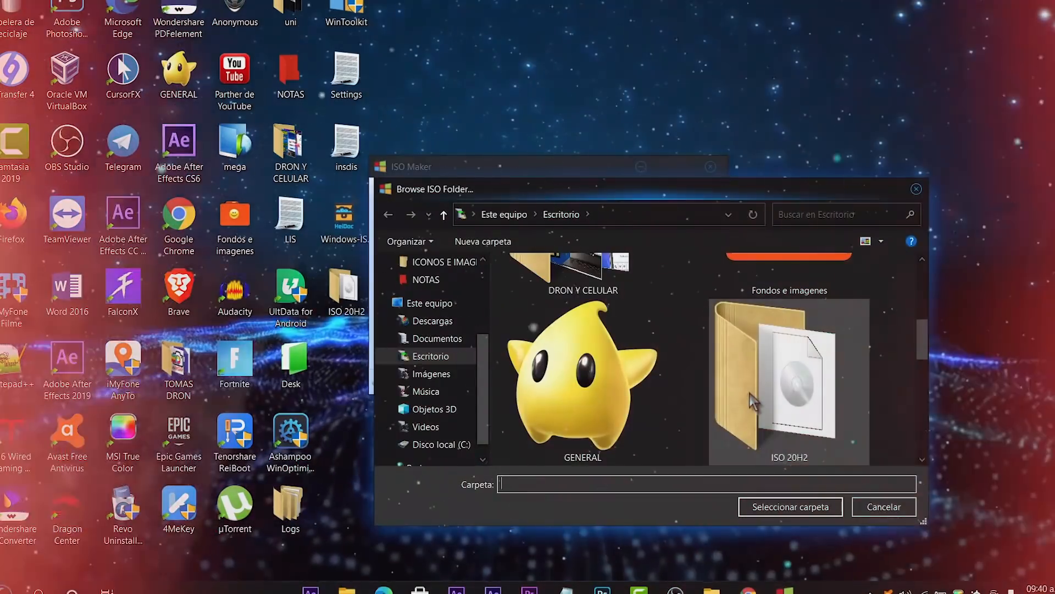
left_click(789, 377)
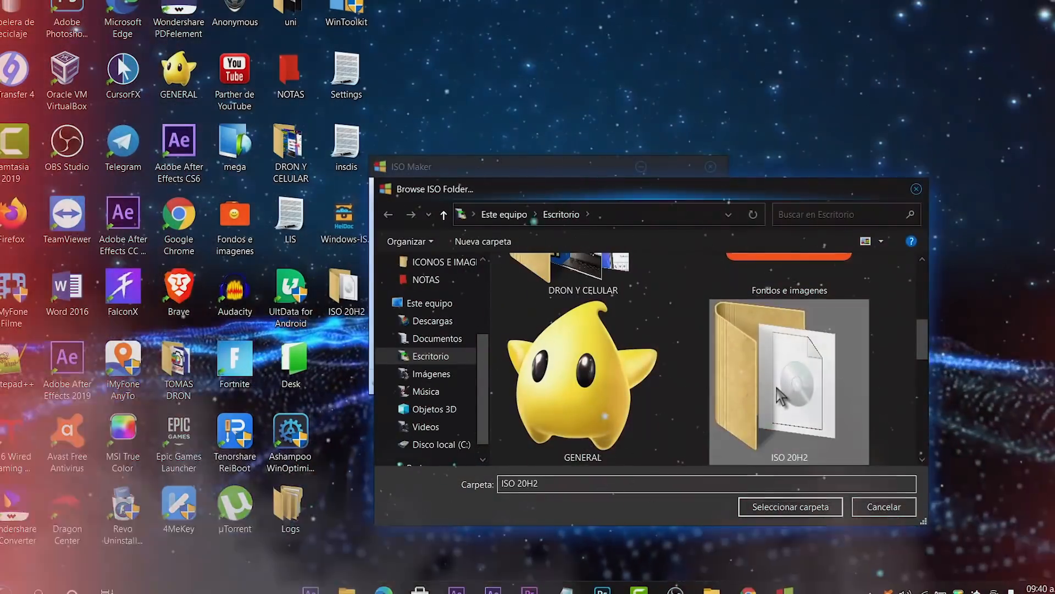
double_click(789, 377)
left_click(587, 285)
double_click(586, 285)
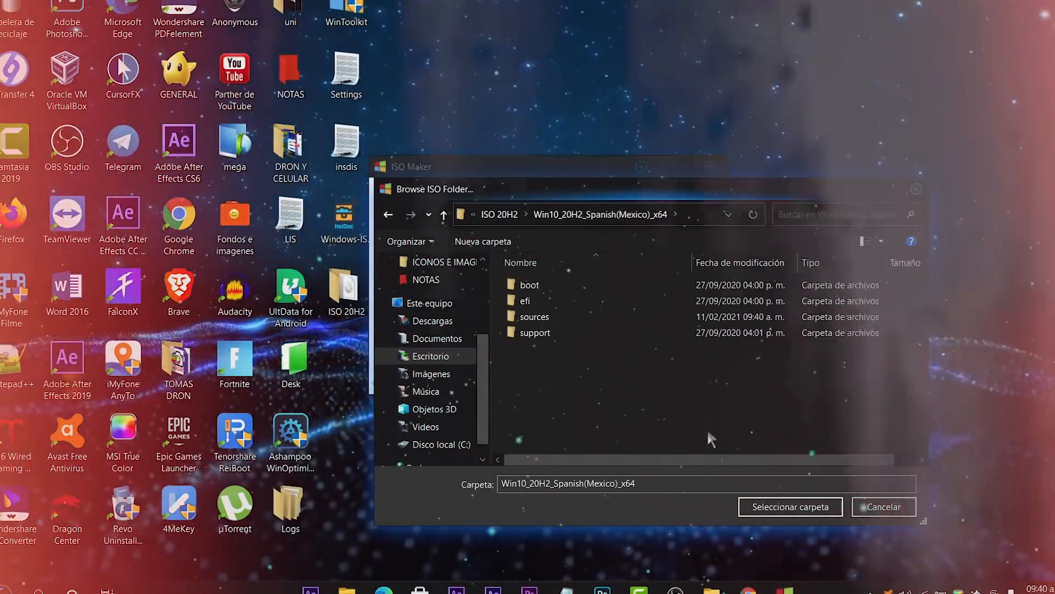
left_click(800, 507)
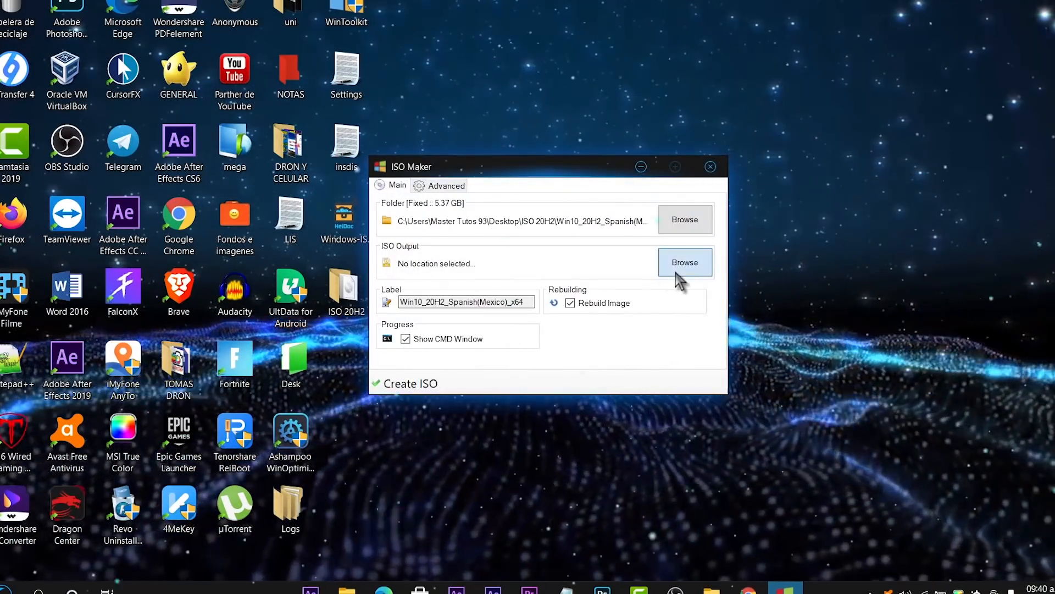
Set the ISO output to a file named "Windows 10 Ligero" in the ISO 20H2 folder.
left_click(678, 268)
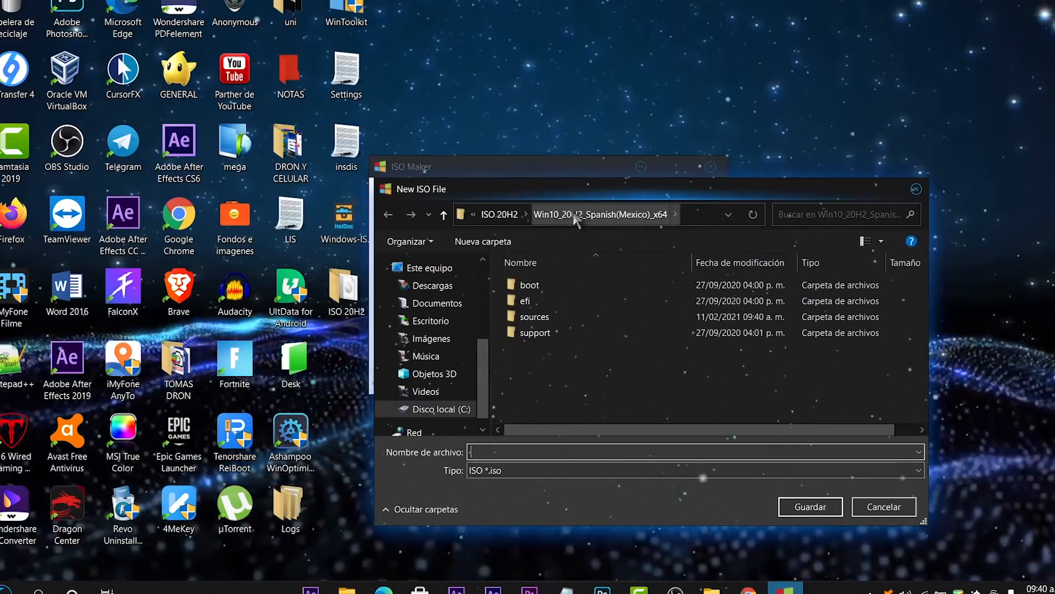
left_click(499, 214)
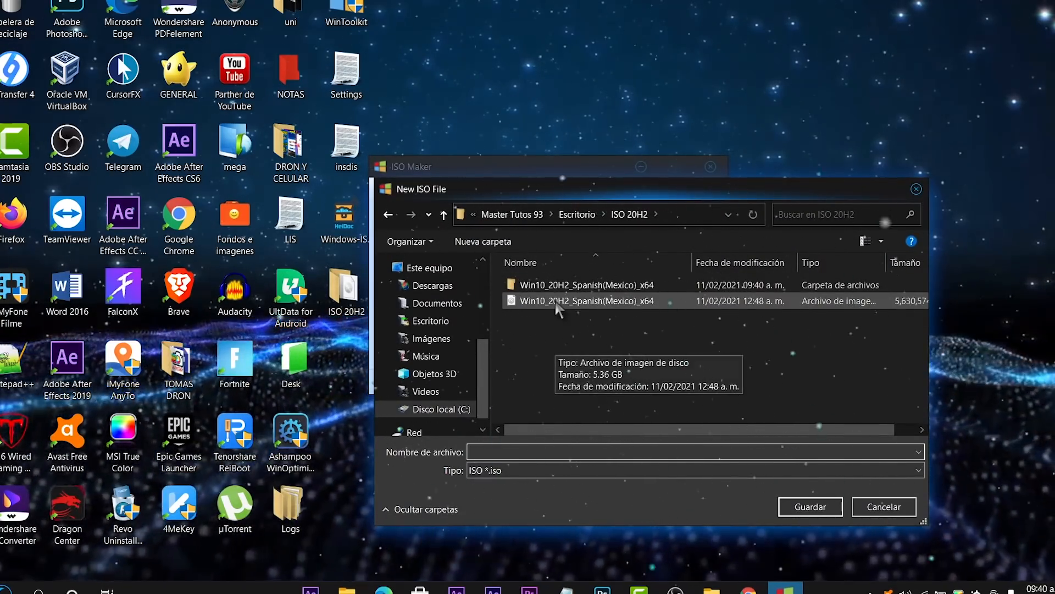
left_click(557, 302)
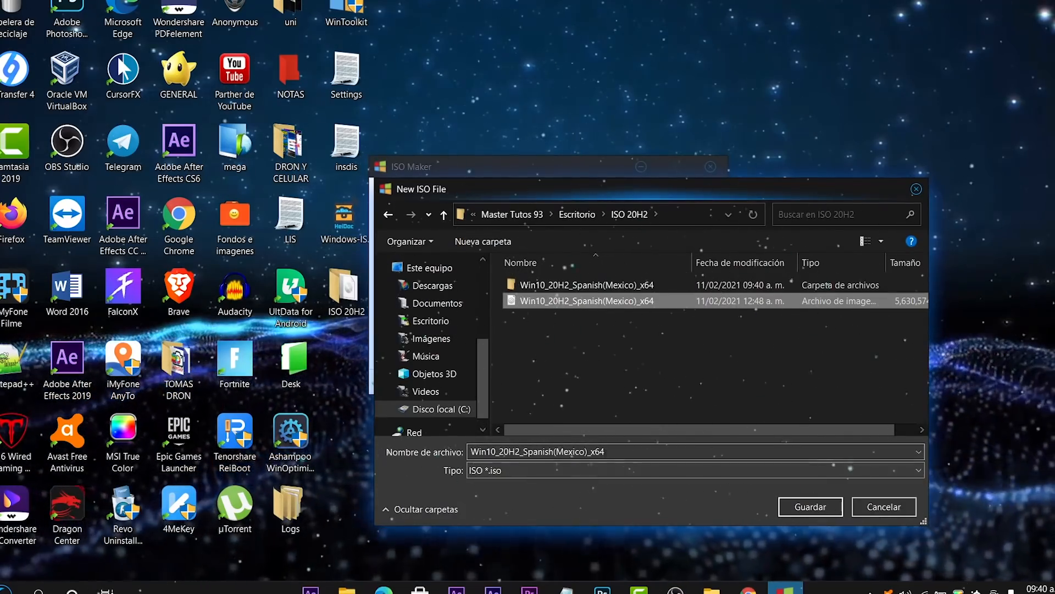
left_click(660, 451)
left_click(660, 450)
key("ctrl+a")
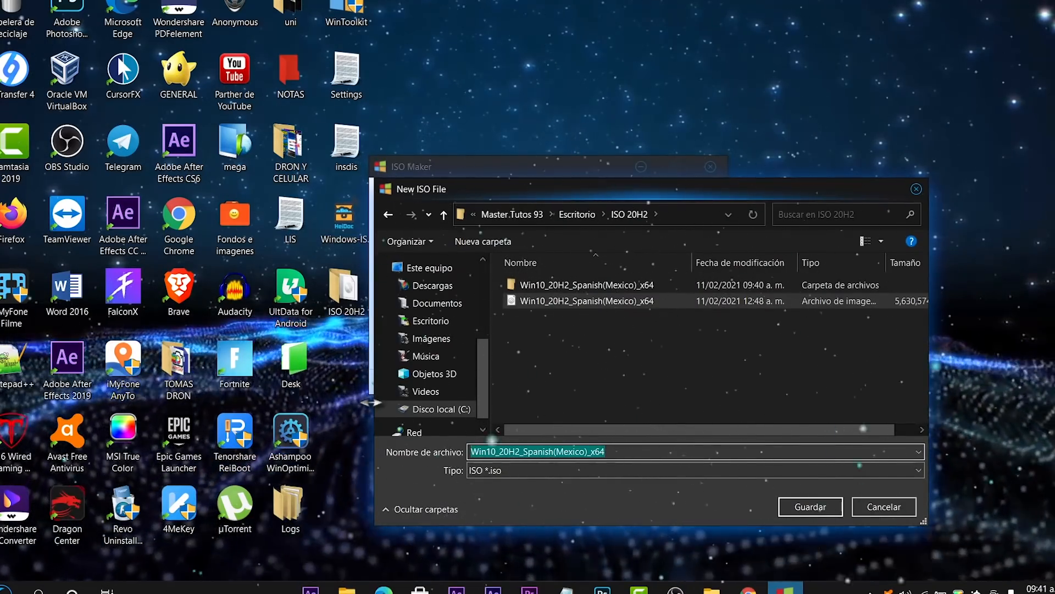
type("Windows 10")
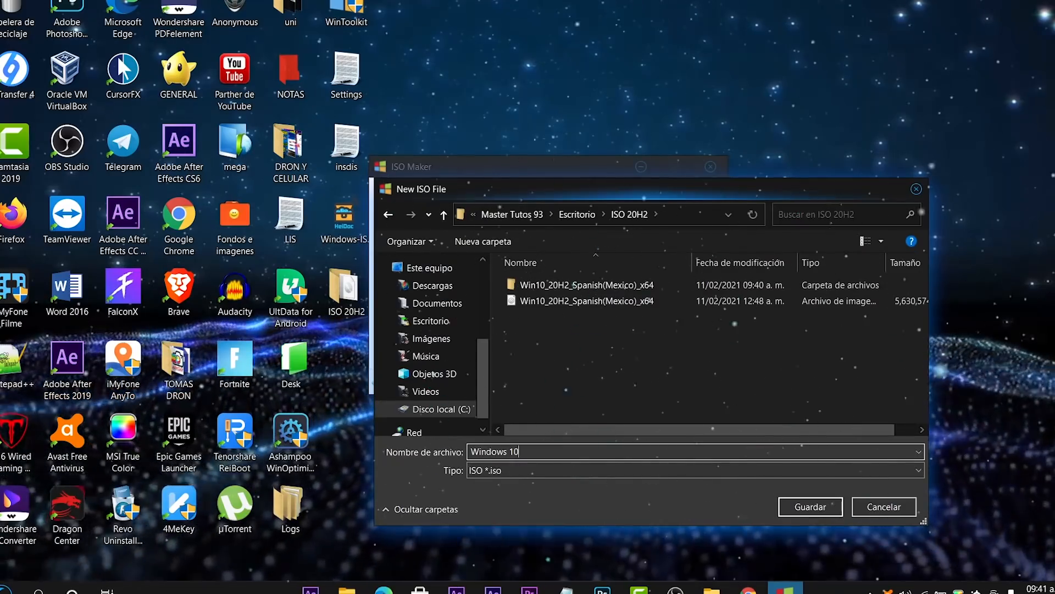
type(" Ligero")
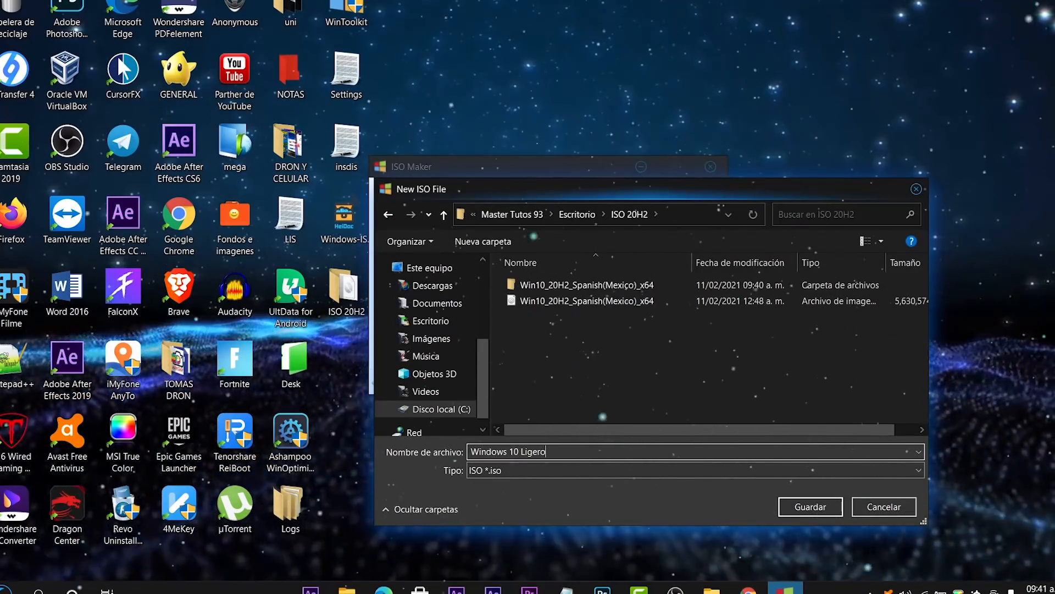
left_click(812, 506)
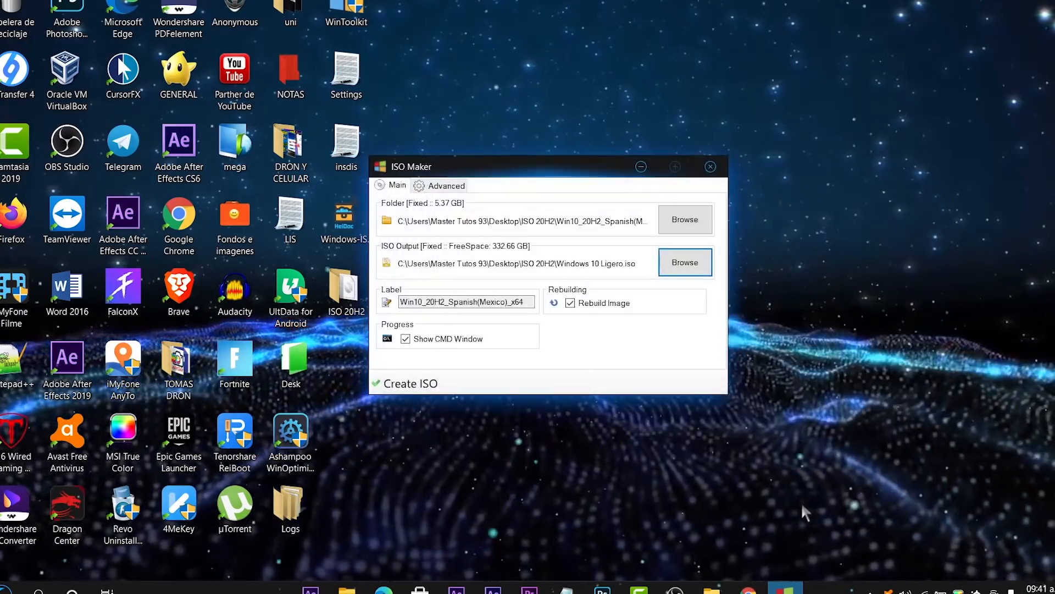
Label the disc "Windows 10 LITE 20h2", create the ISO with image rebuilding, and close the ISO Maker.
left_click_drag(525, 302, 400, 302)
type("Windows 10 LITE 20h2")
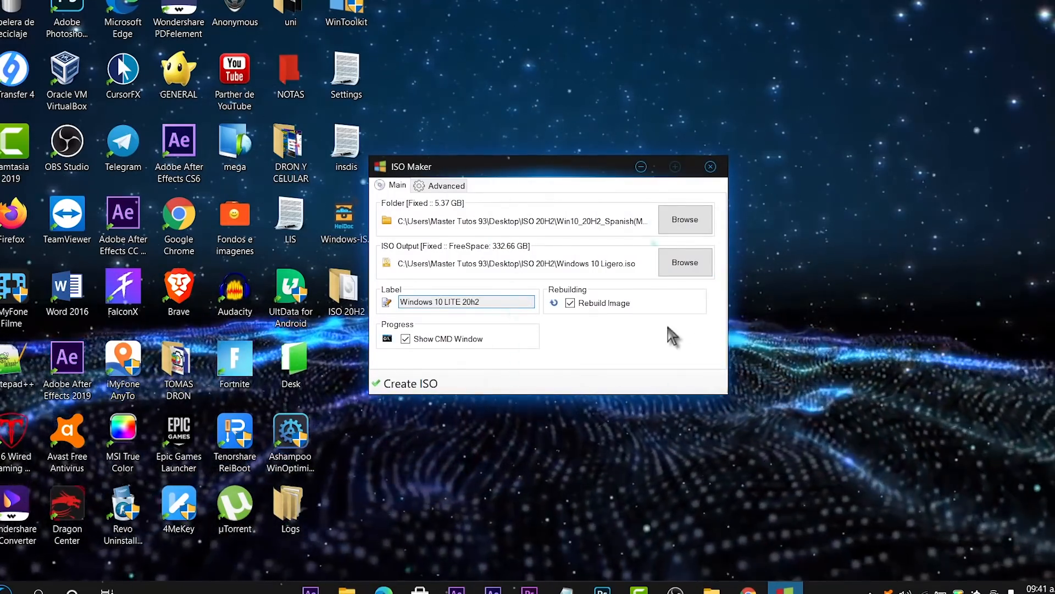
left_click(424, 384)
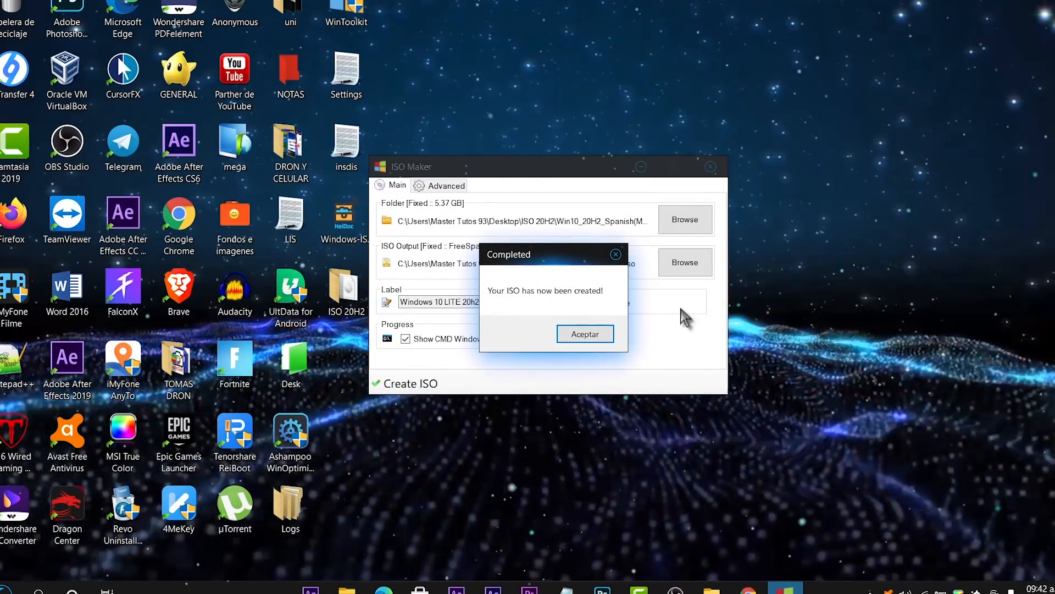
left_click(604, 337)
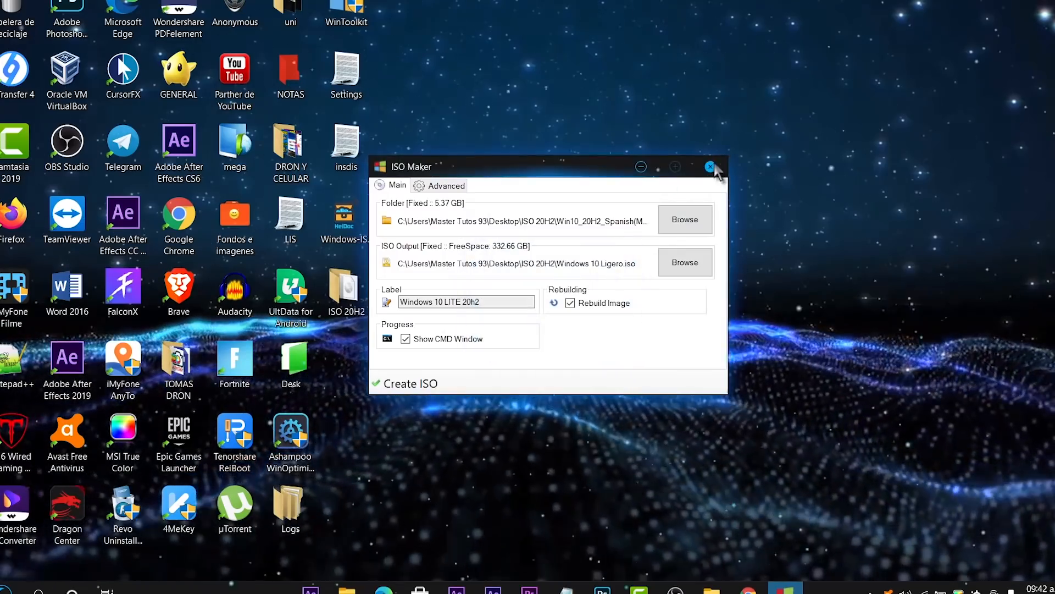
left_click(711, 166)
key("alt+F4")
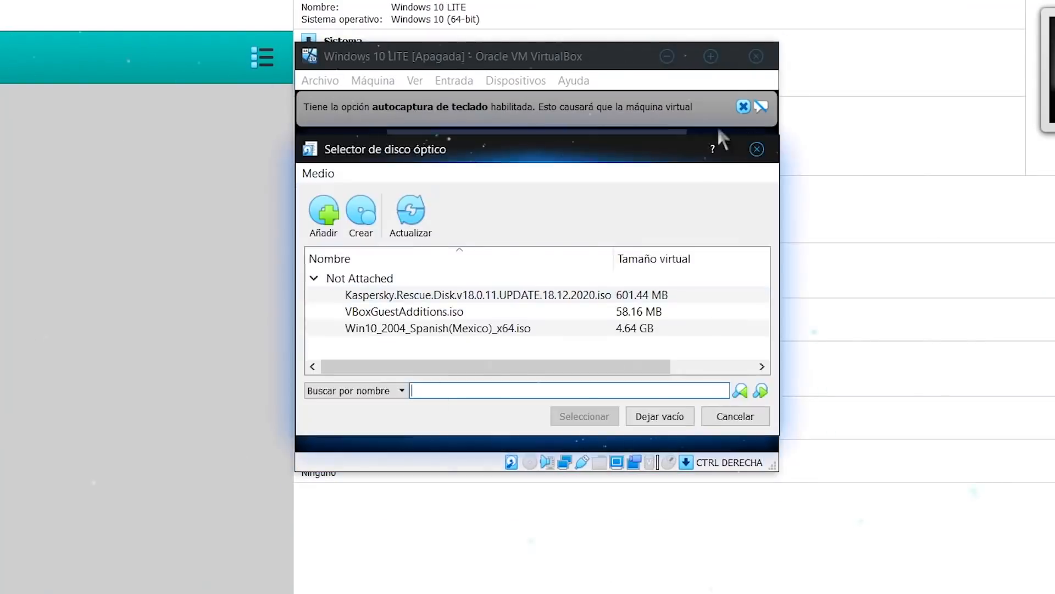
In VirtualBox, boot the Windows 10 LITE virtual machine from an ISO image and run the Windows installation.
left_click(586, 328)
left_click(584, 416)
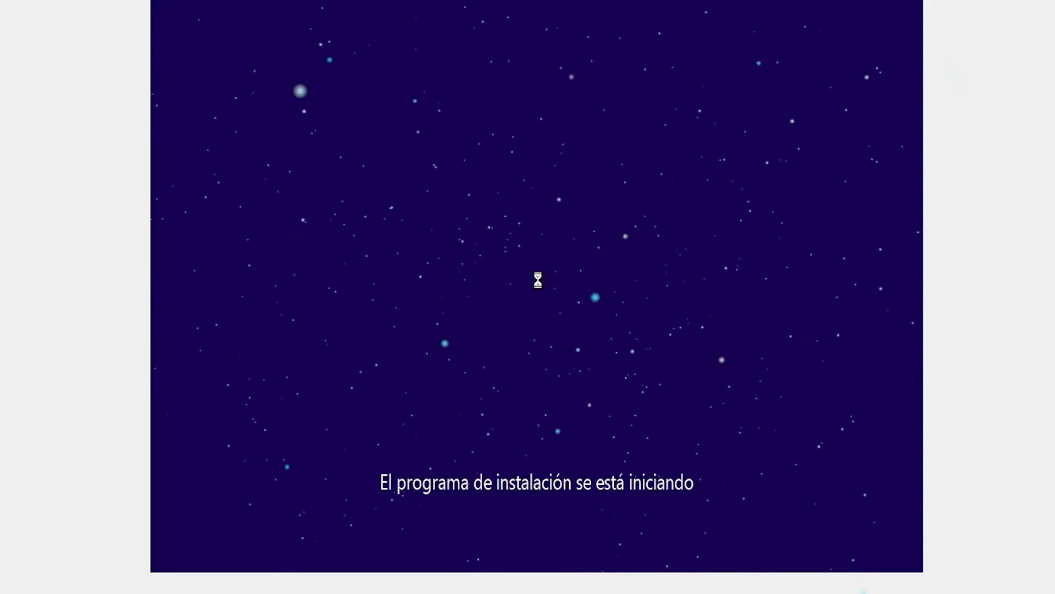
left_click(729, 413)
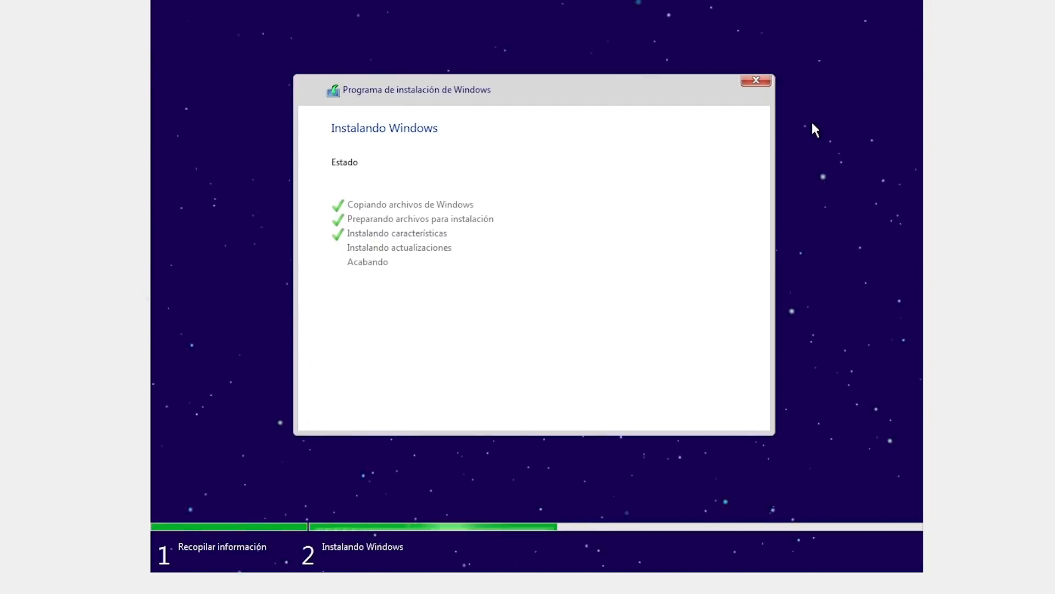
left_click(715, 419)
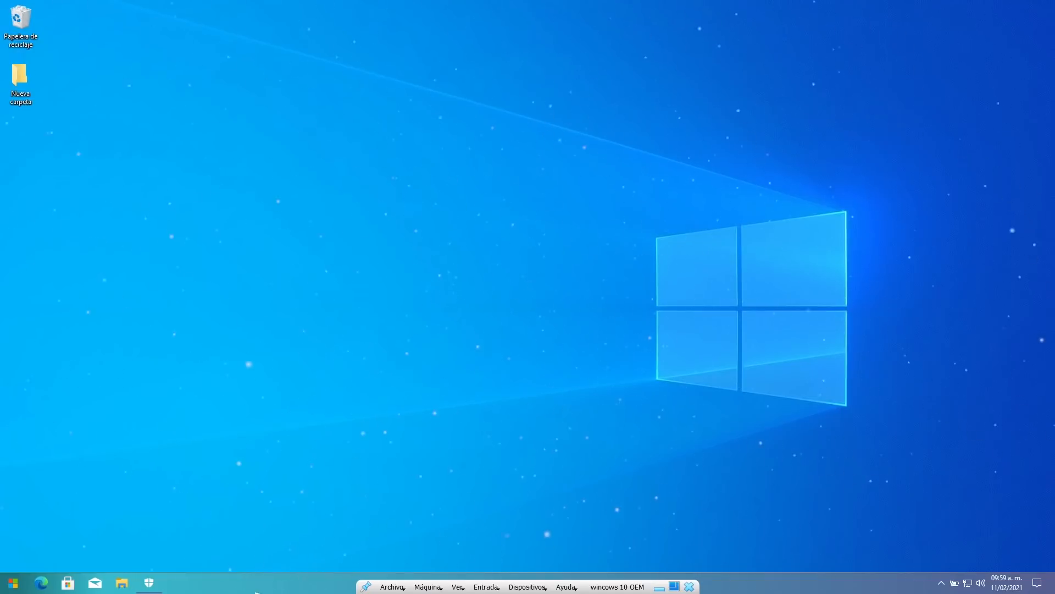
Examine the installed apps in the virtual machine's Start menu, close it and dismiss the Windows Security notification.
key("super")
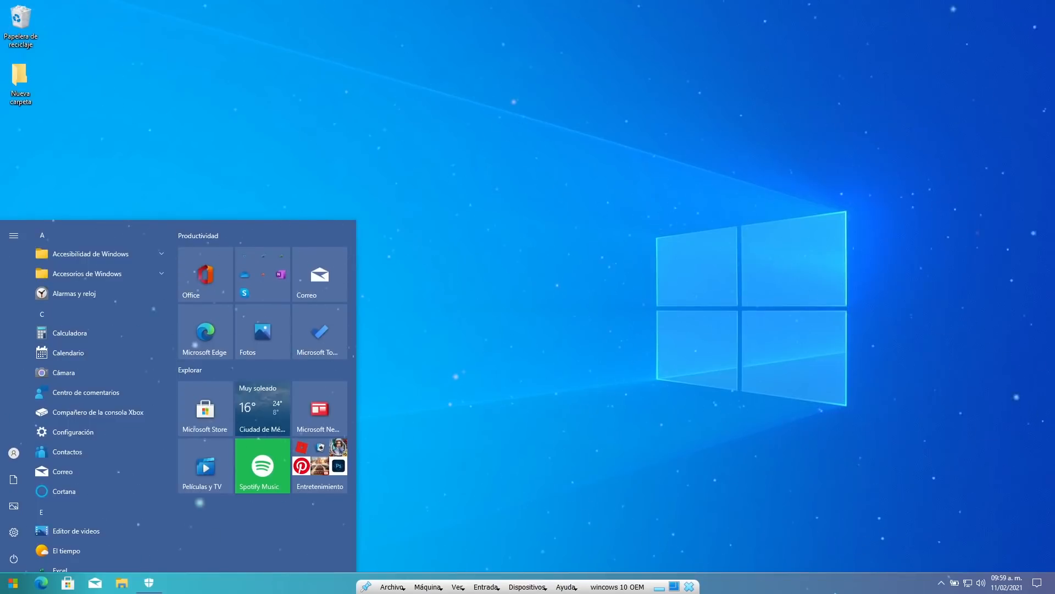
left_click(904, 502)
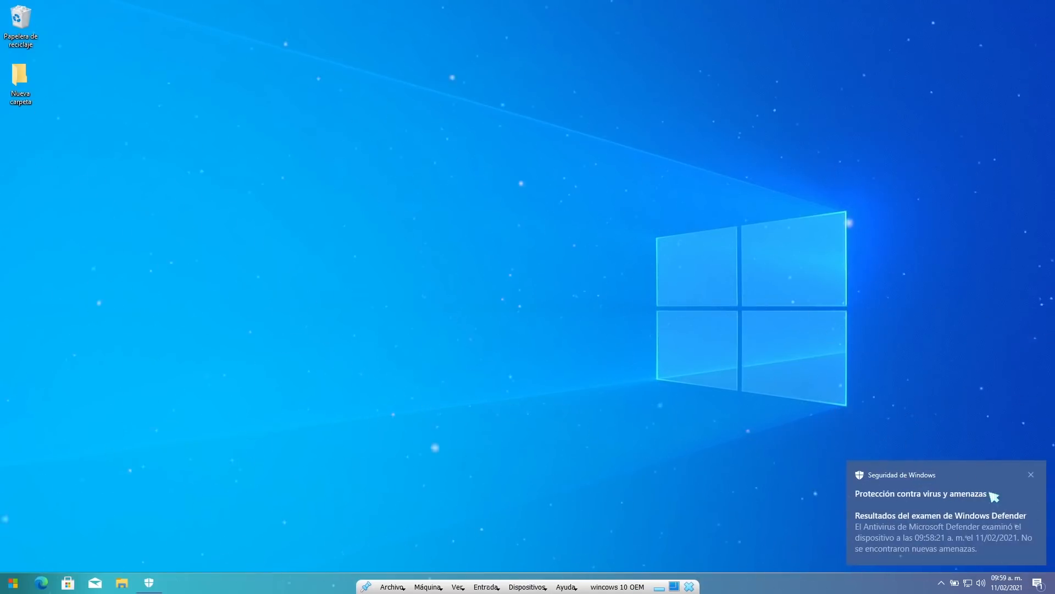
left_click(1031, 476)
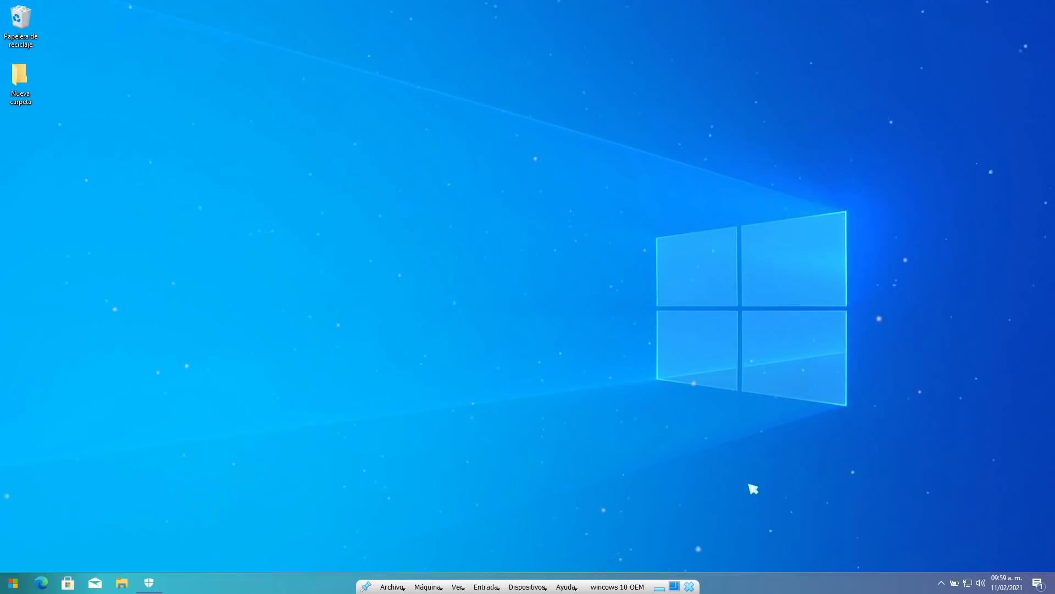